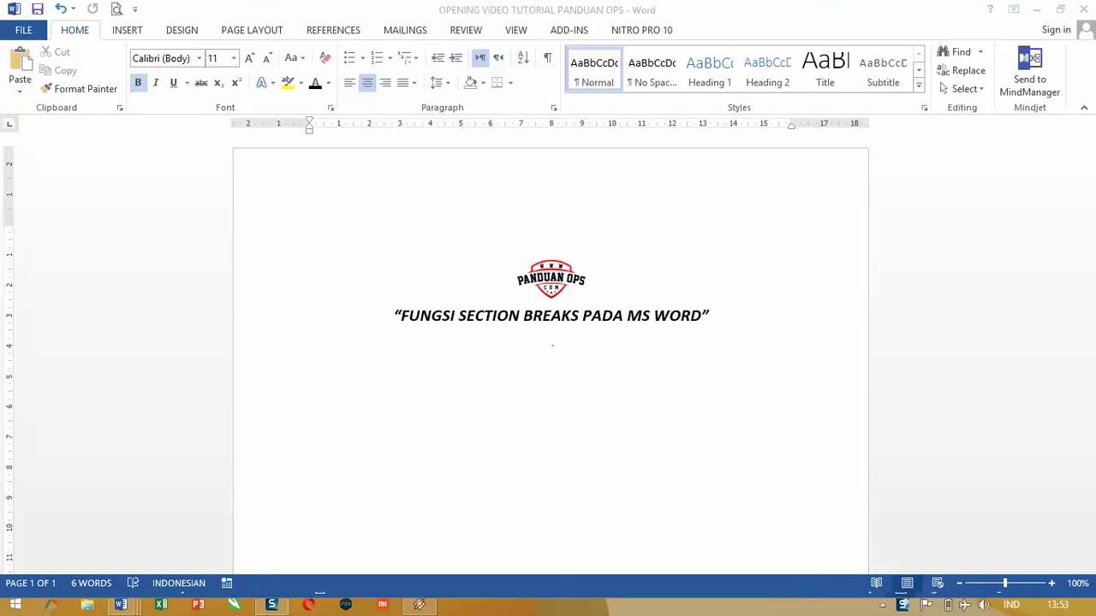
Bring Document43 to the front and scroll through its SESI PERTAMA and SESI KEDUA pages
mouse_move(120, 604)
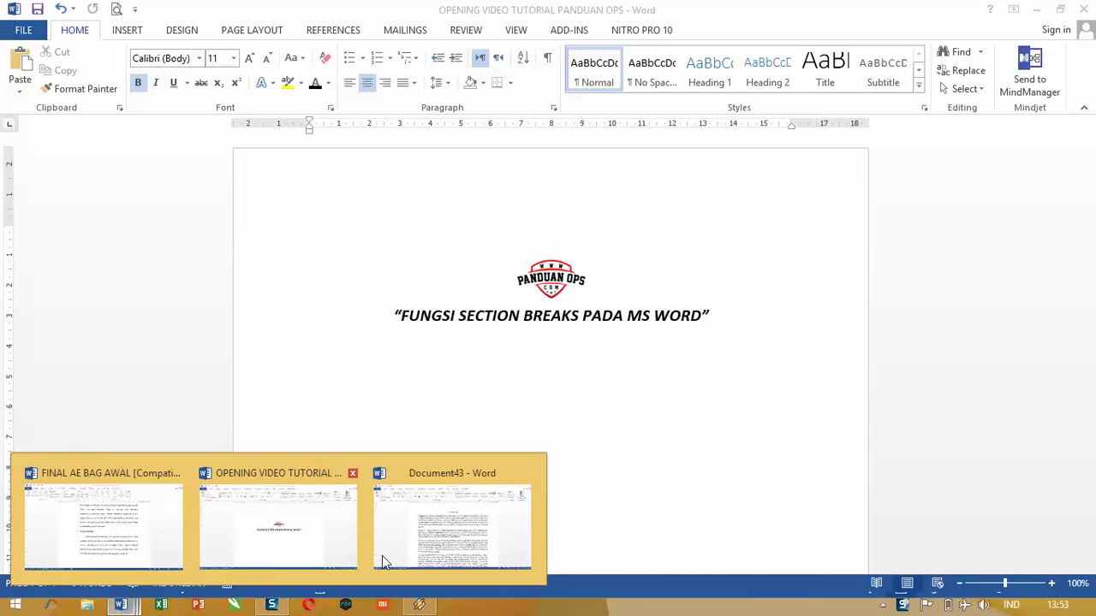
left_click(415, 527)
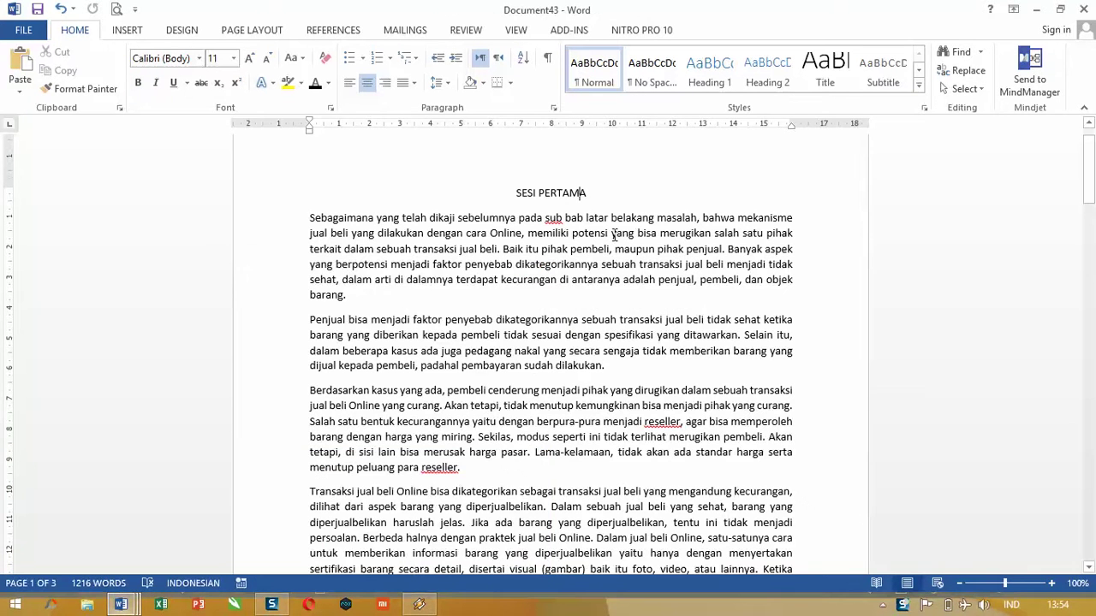
scroll(613, 232, "up", 1)
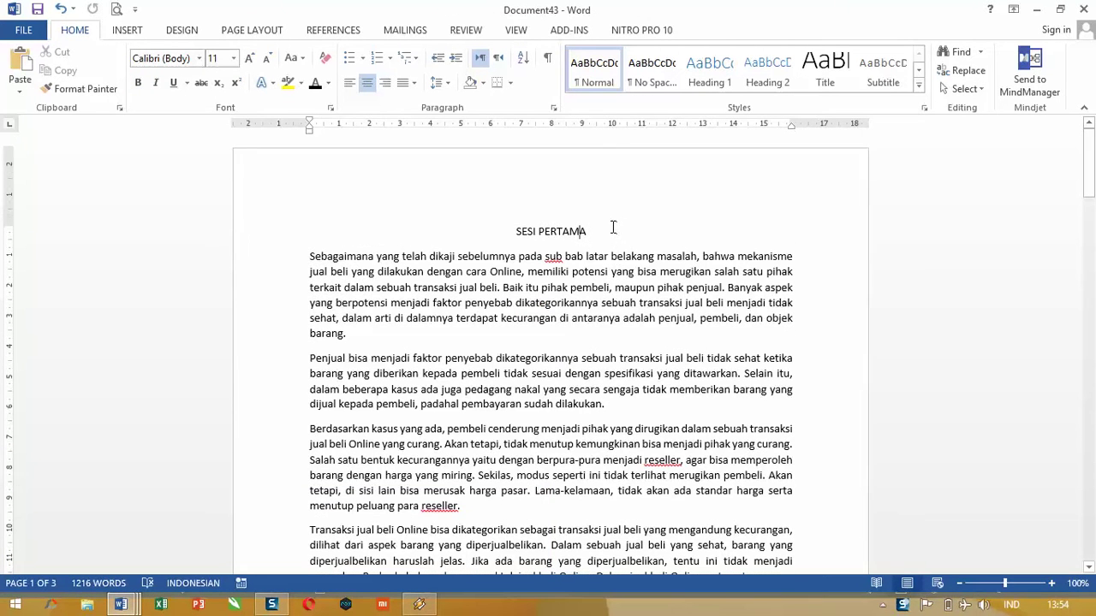
scroll(505, 272, "down", 9)
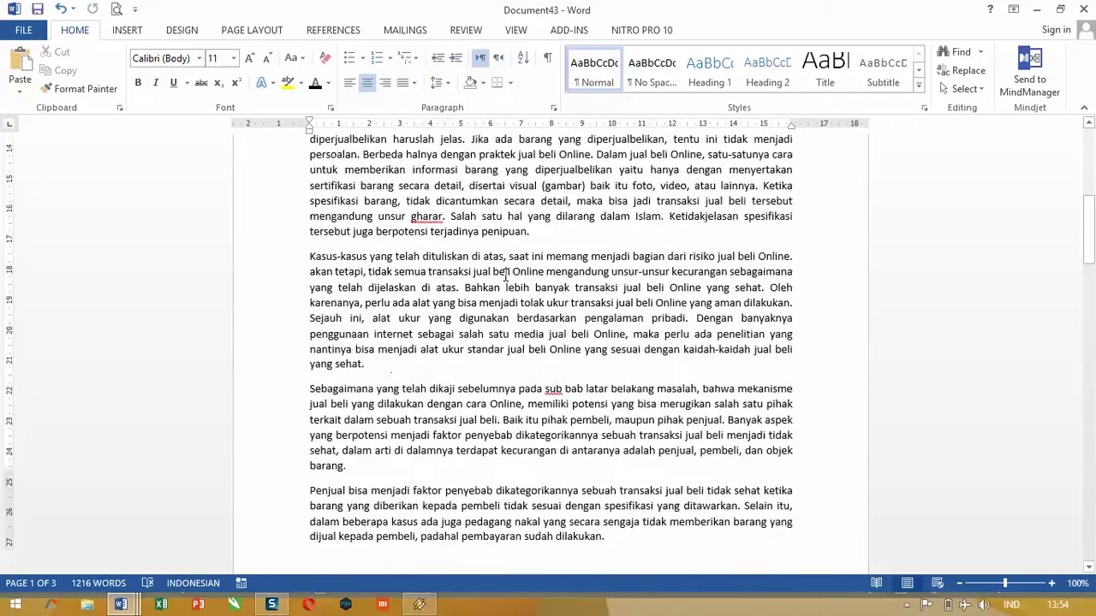
scroll(505, 272, "down", 11)
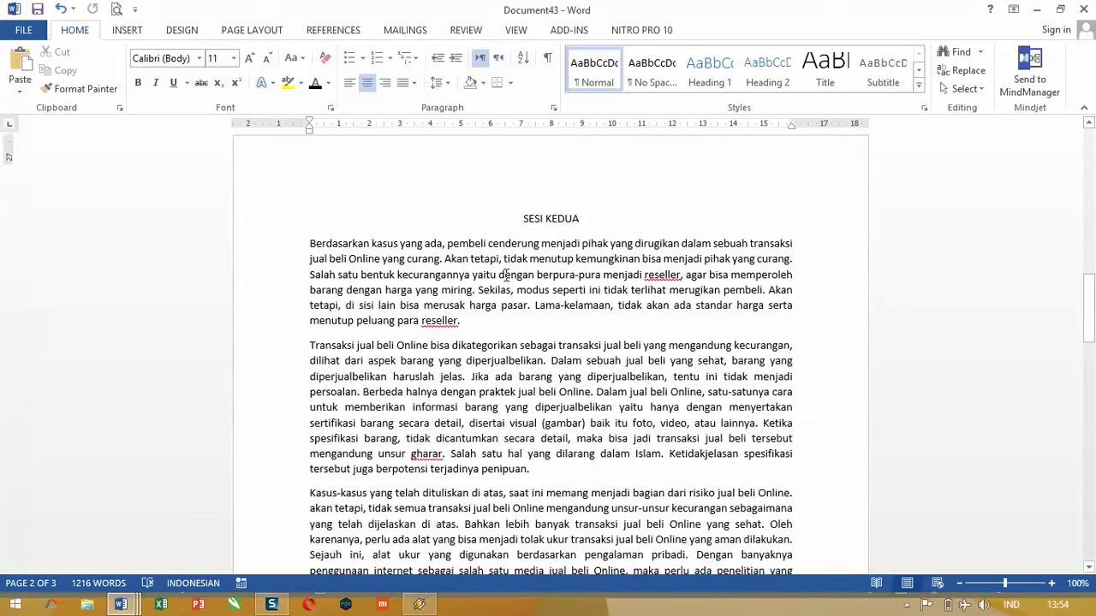
scroll(505, 274, "up", 12)
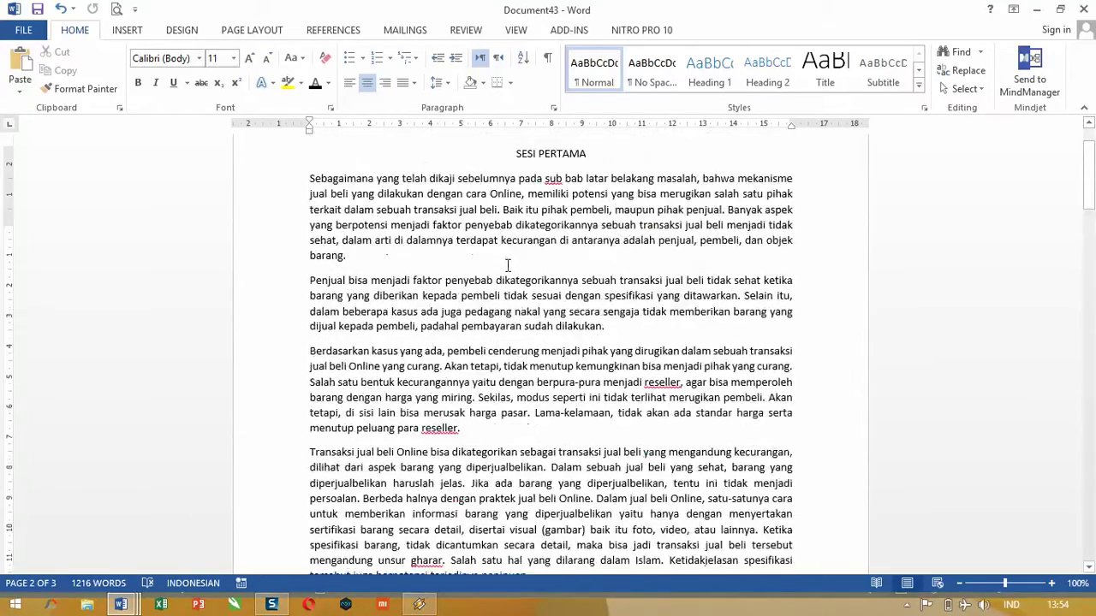
scroll(507, 265, "up", 2)
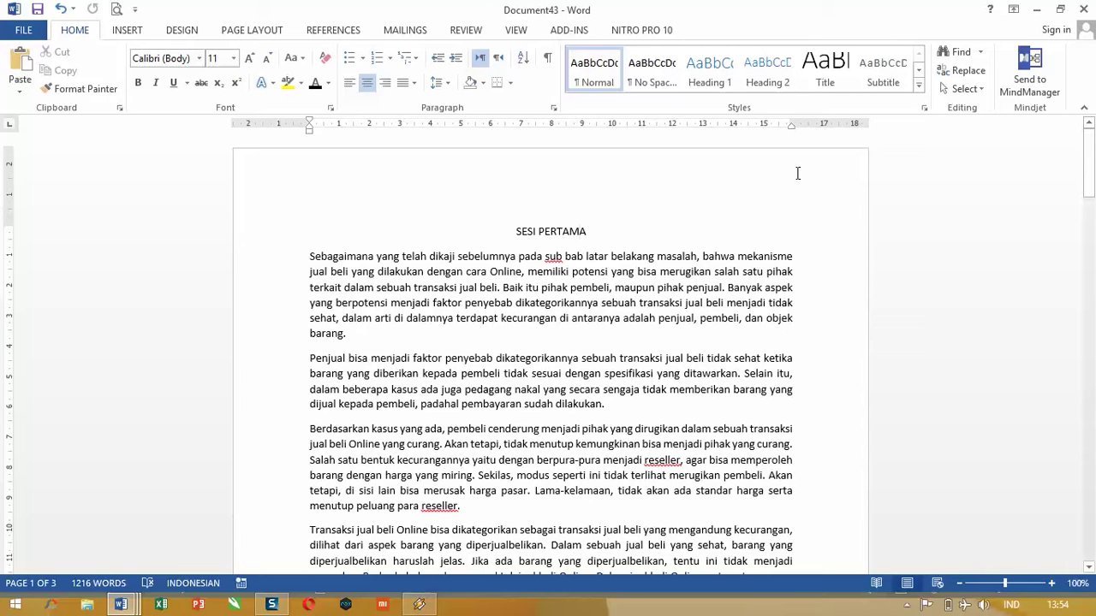
scroll(720, 437, "down", 14)
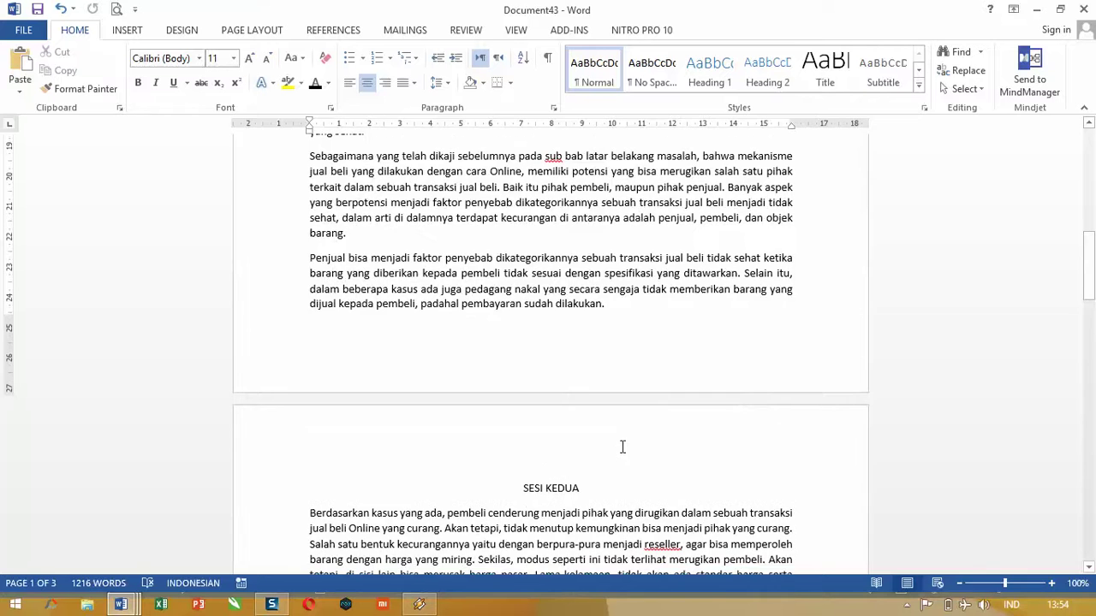
scroll(622, 446, "down", 3)
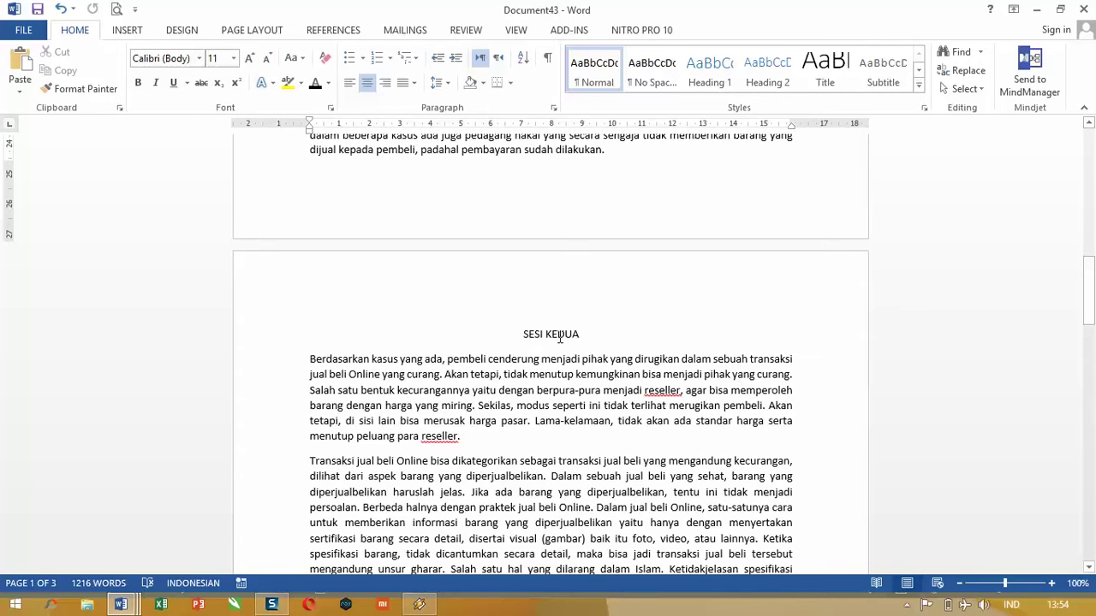
scroll(560, 338, "down", 6)
scroll(565, 308, "up", 11)
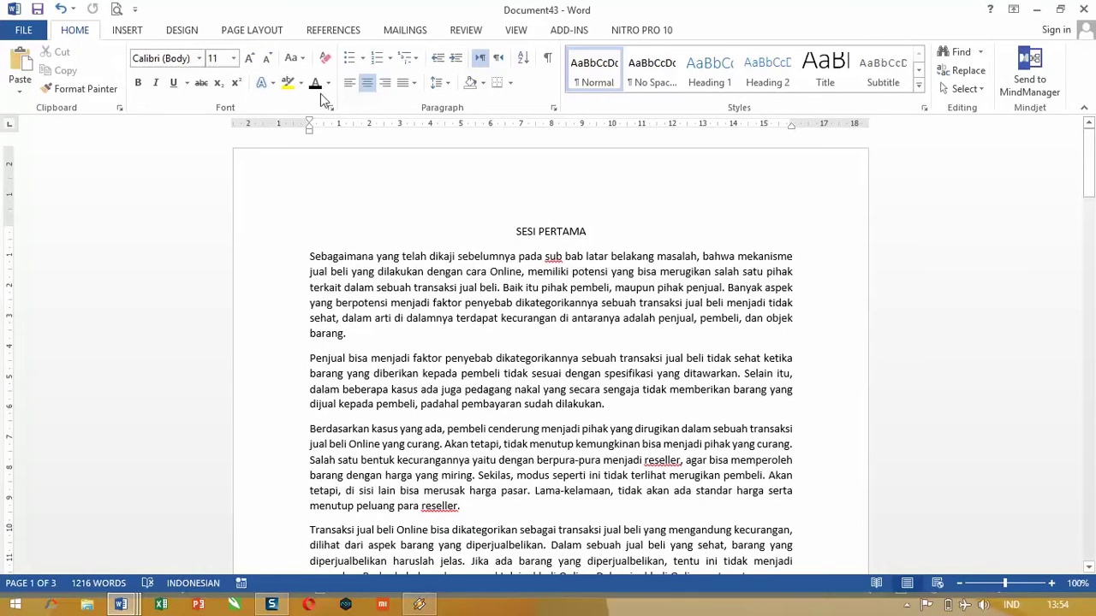
left_click(253, 29)
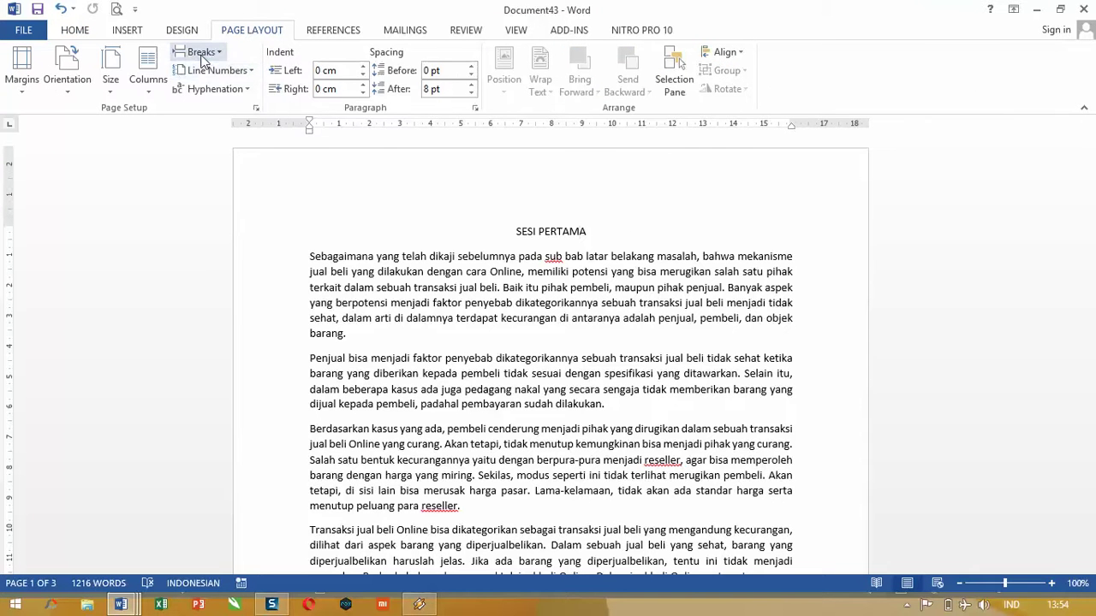
left_click(202, 52)
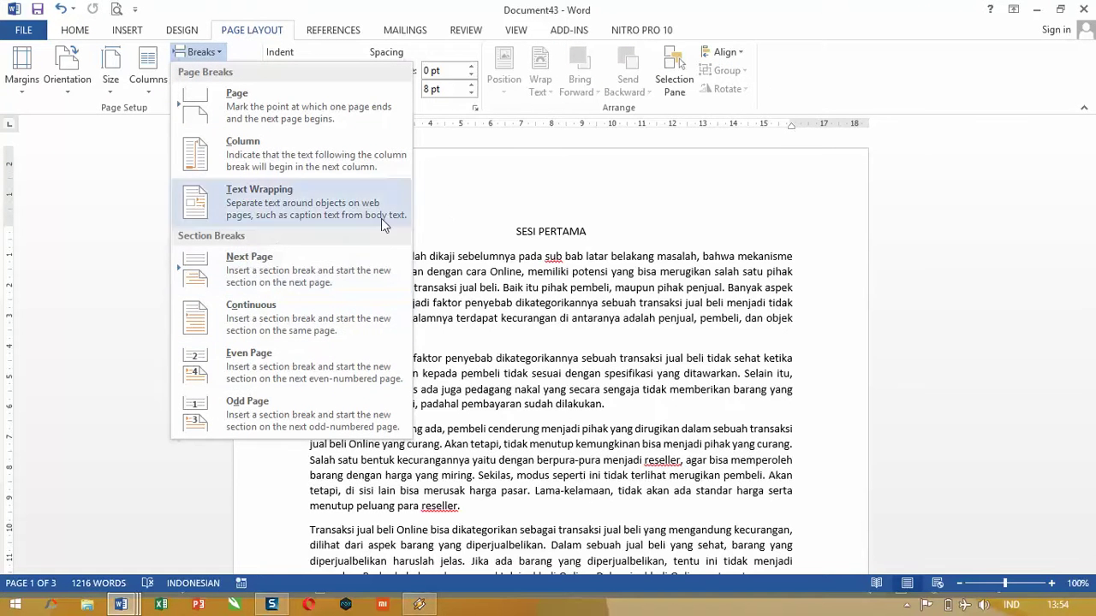
left_click(719, 317)
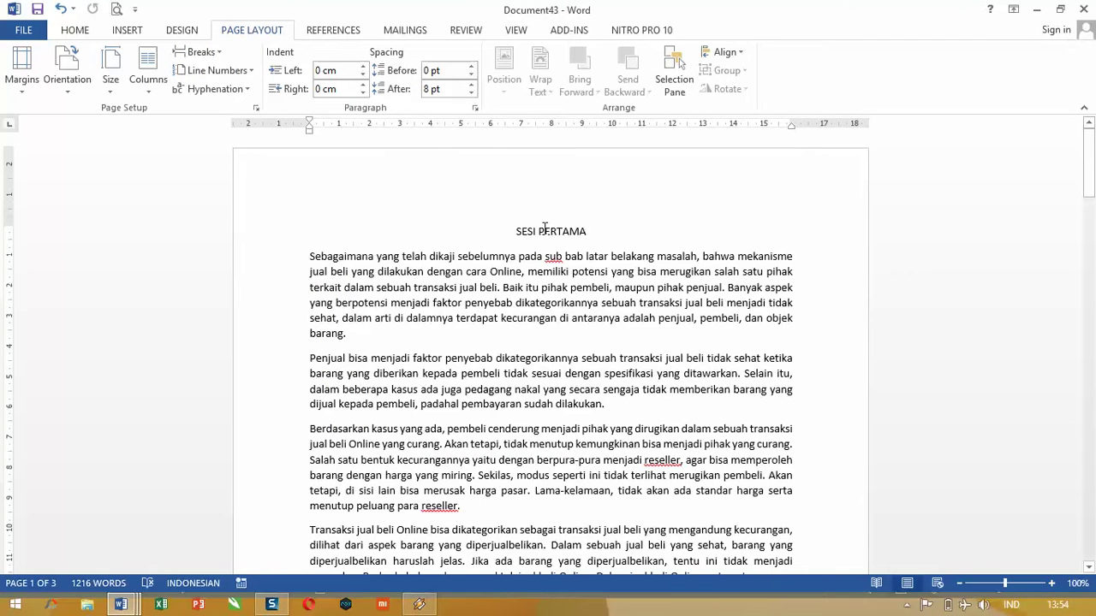
scroll(528, 224, "down", 4)
scroll(529, 224, "up", 4)
double_click(281, 126)
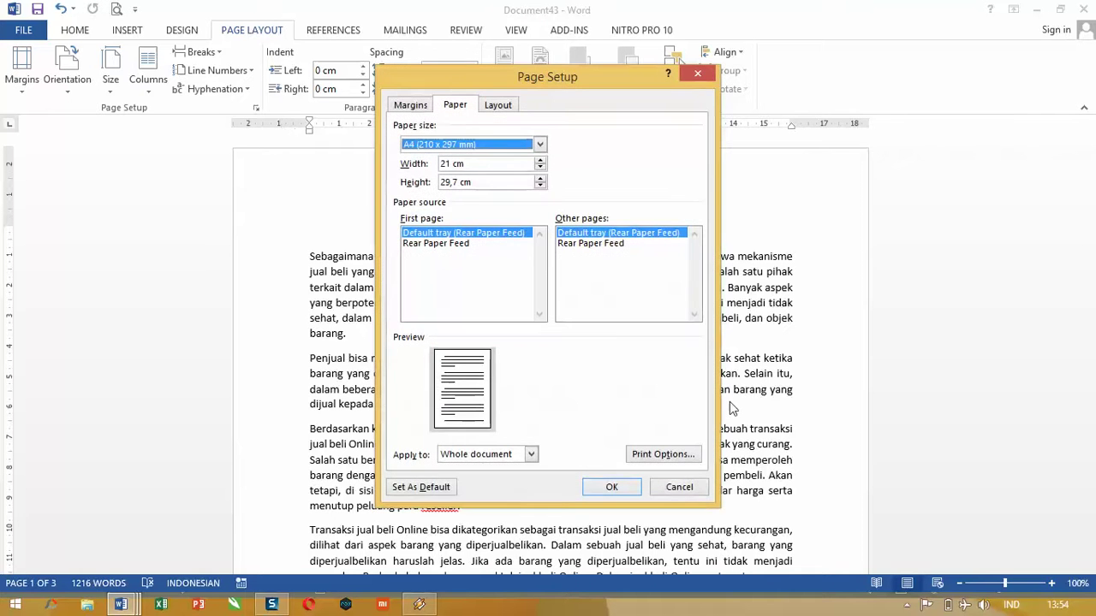
left_click(698, 487)
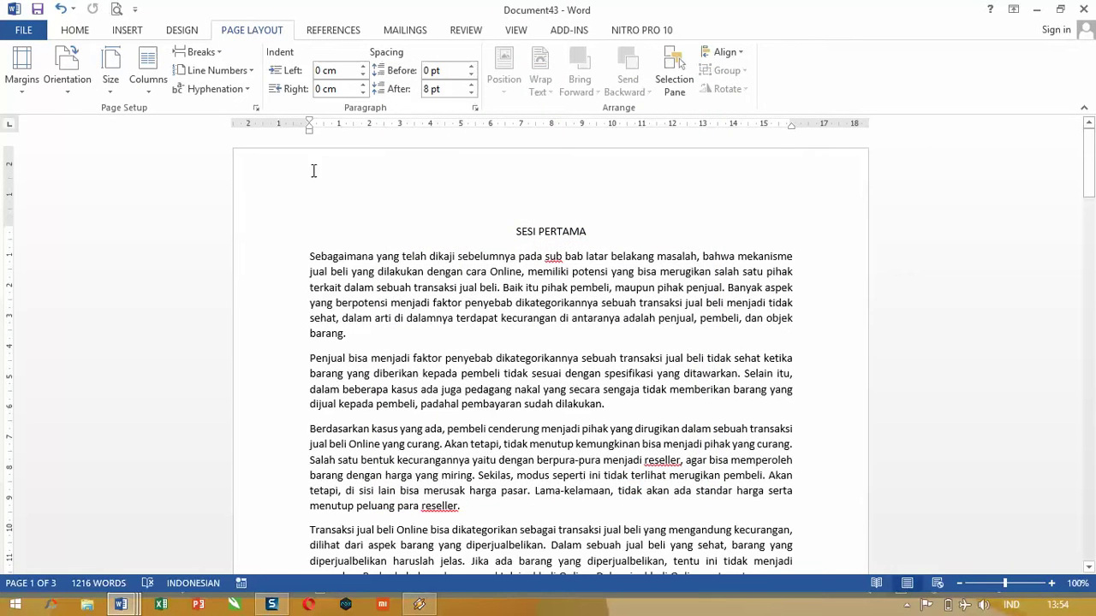
double_click(459, 184)
scroll(265, 237, "down", 12)
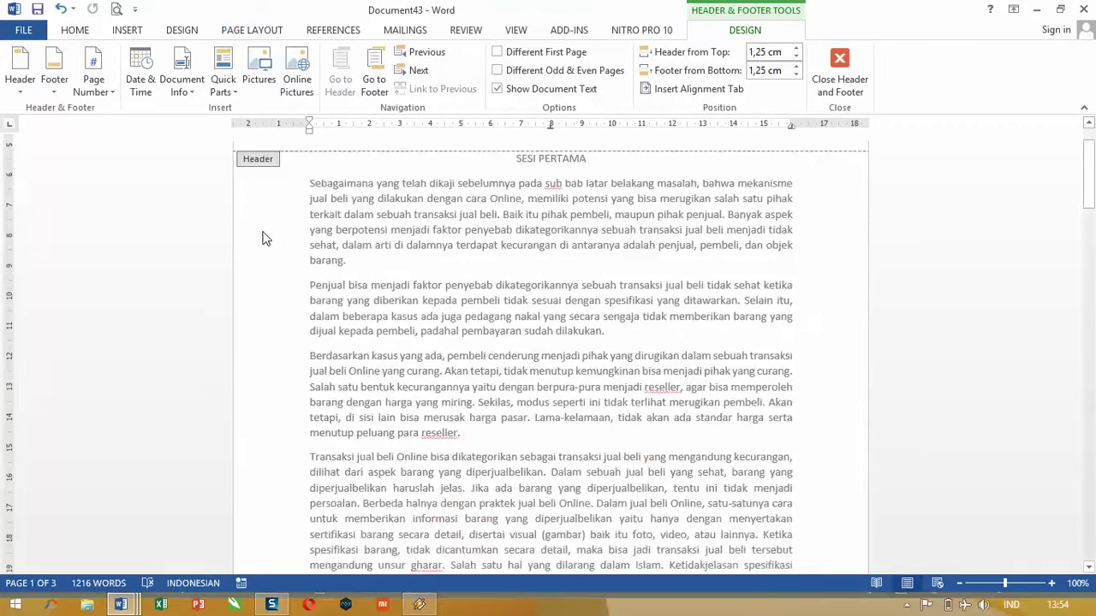
scroll(265, 237, "down", 20)
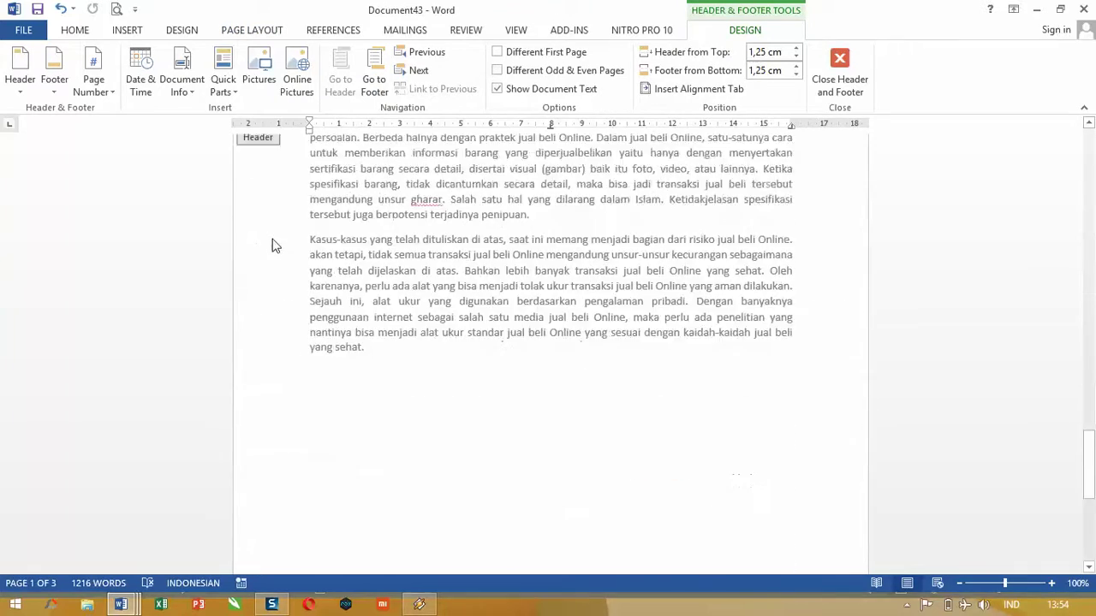
scroll(277, 247, "up", 10)
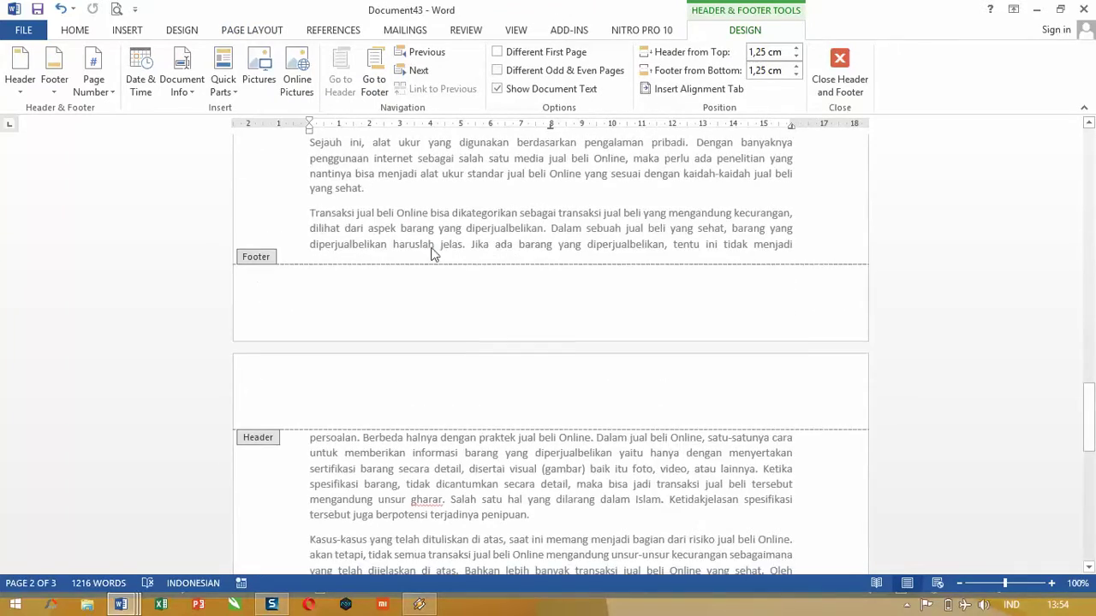
scroll(702, 220, "up", 1)
scroll(685, 214, "up", 15)
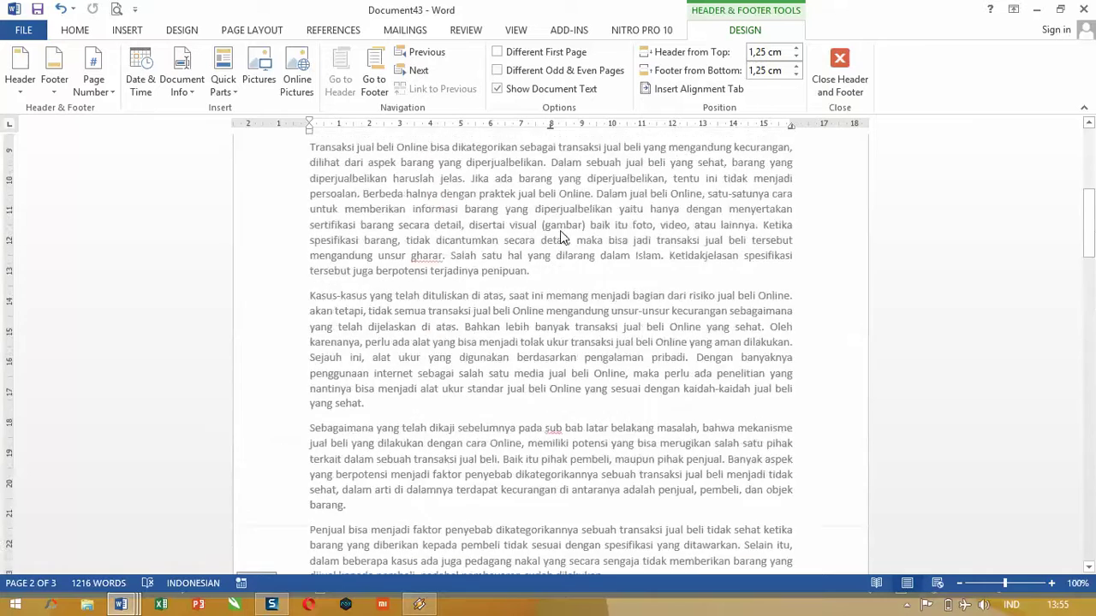
scroll(278, 432, "down", 4)
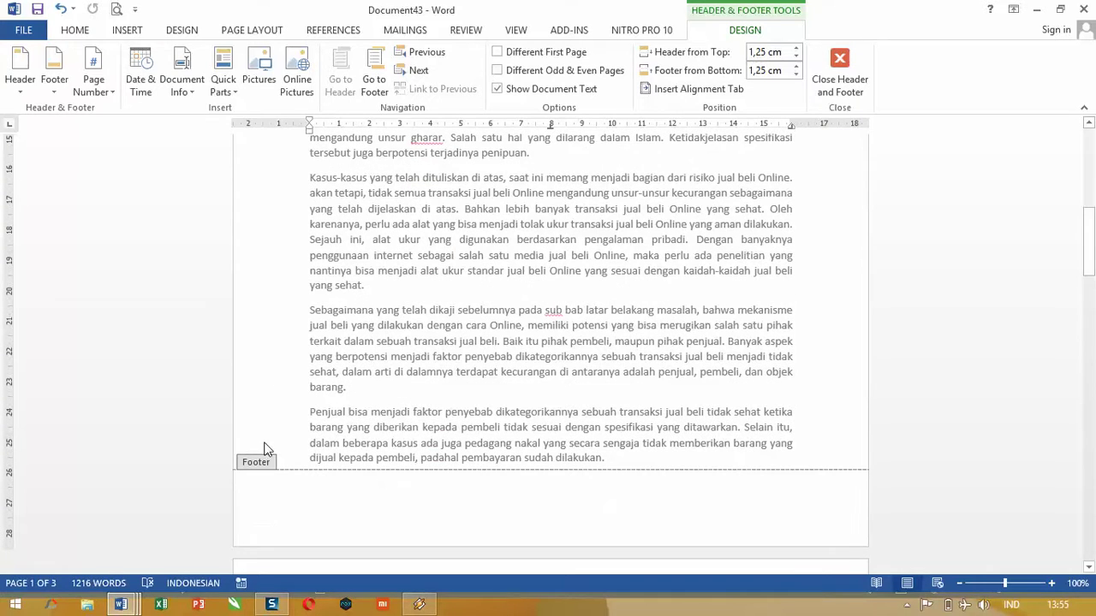
left_click(839, 75)
Place the insertion point before SESI KEDUA and show the Page Layout Breaks list
scroll(530, 224, "up", 3)
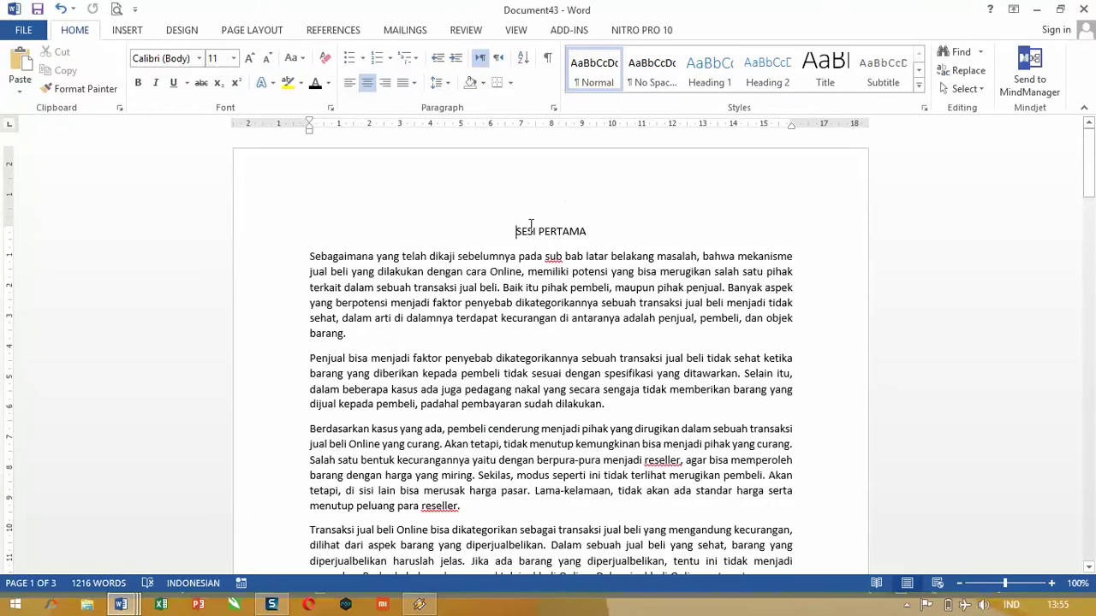
scroll(526, 227, "down", 10)
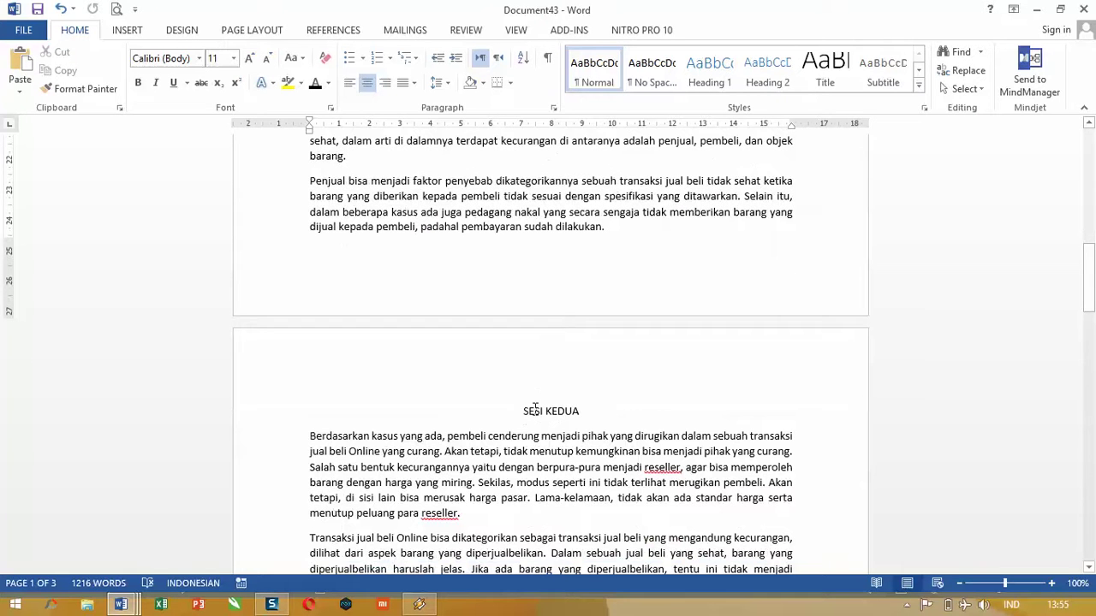
left_click(520, 410)
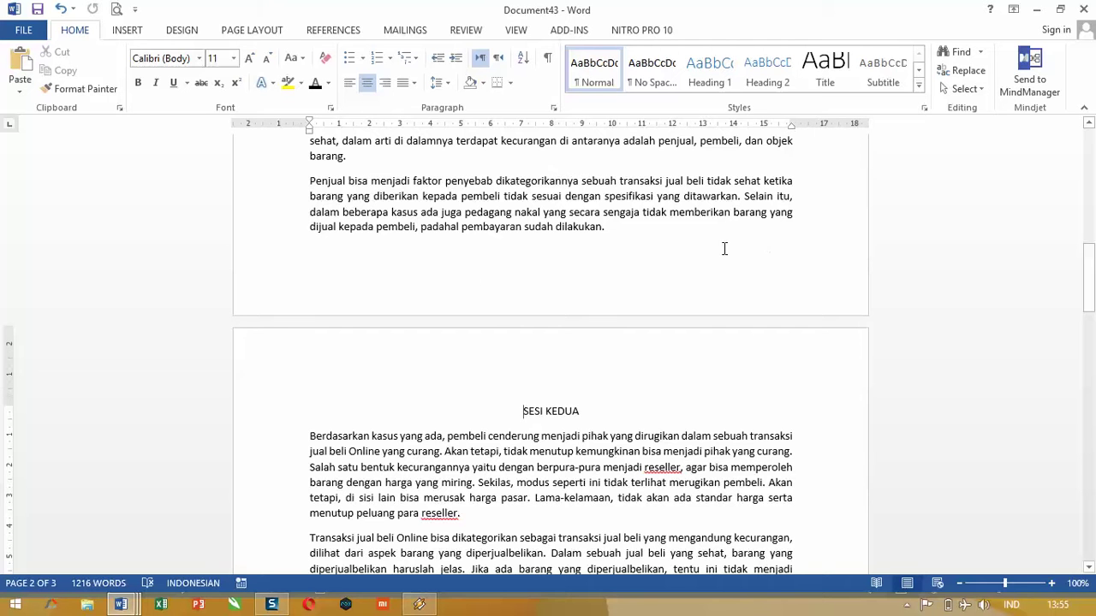
left_click(611, 228)
left_click(516, 411)
scroll(431, 365, "up", 7)
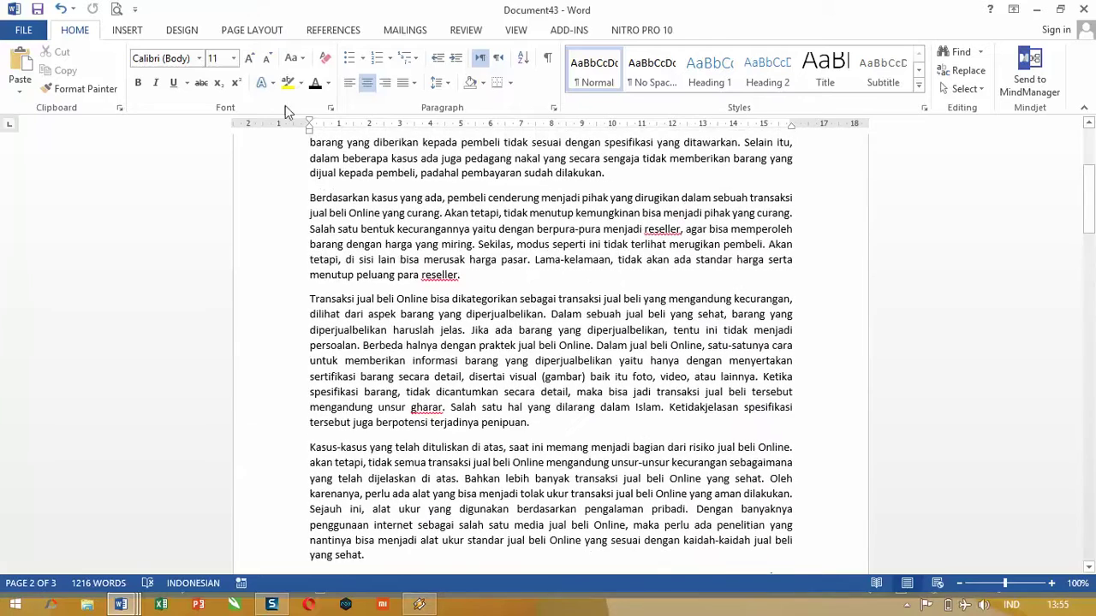
scroll(457, 271, "down", 6)
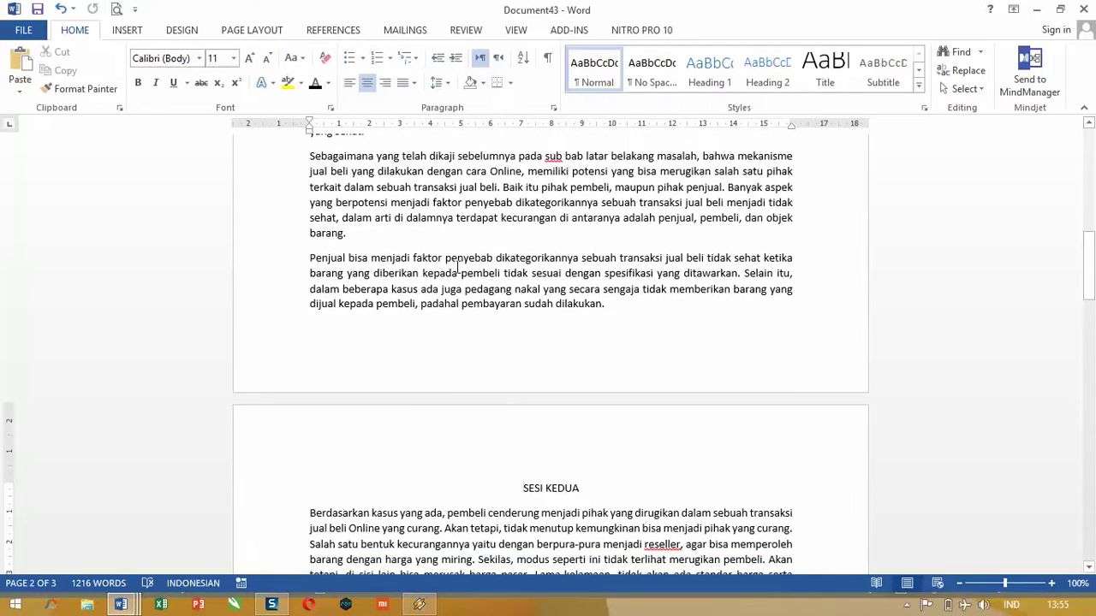
scroll(658, 310, "down", 4)
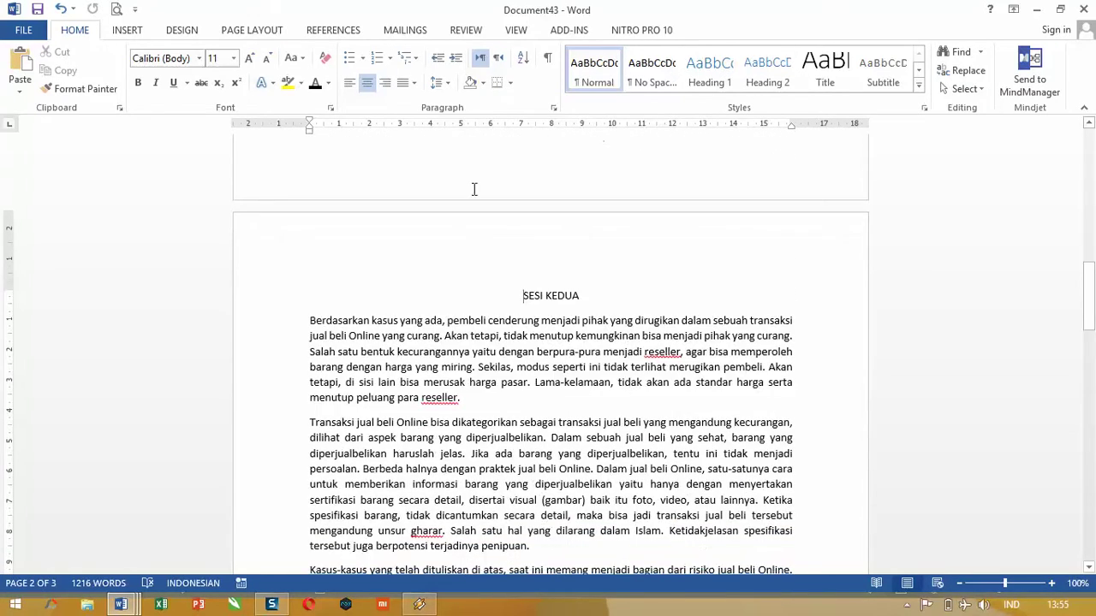
left_click(261, 31)
left_click(204, 53)
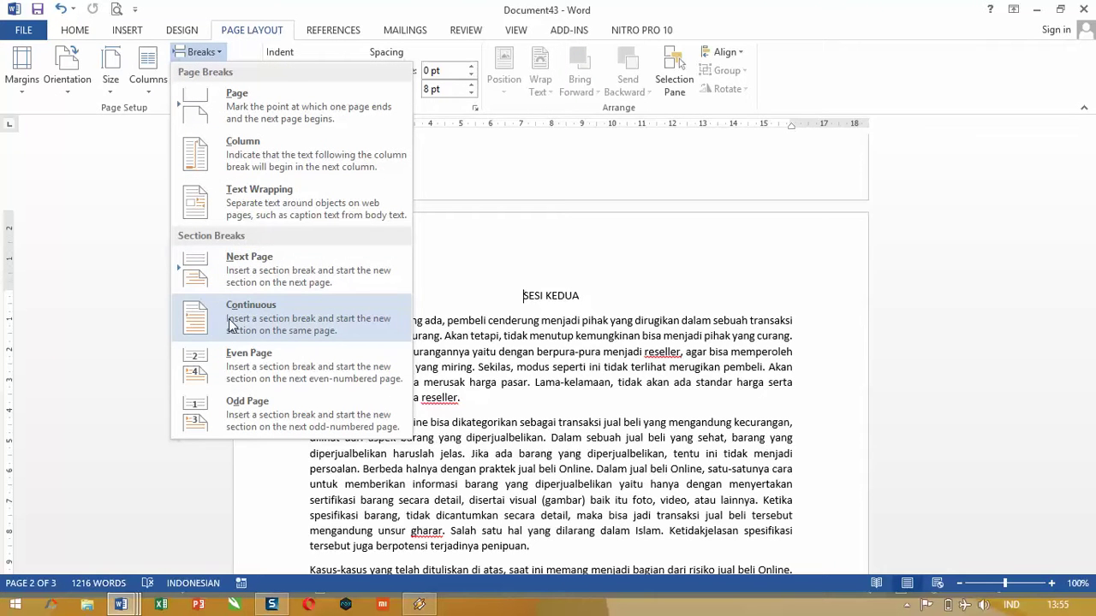
Insert a Continuous section break just before the SESI KEDUA heading
left_click(737, 346)
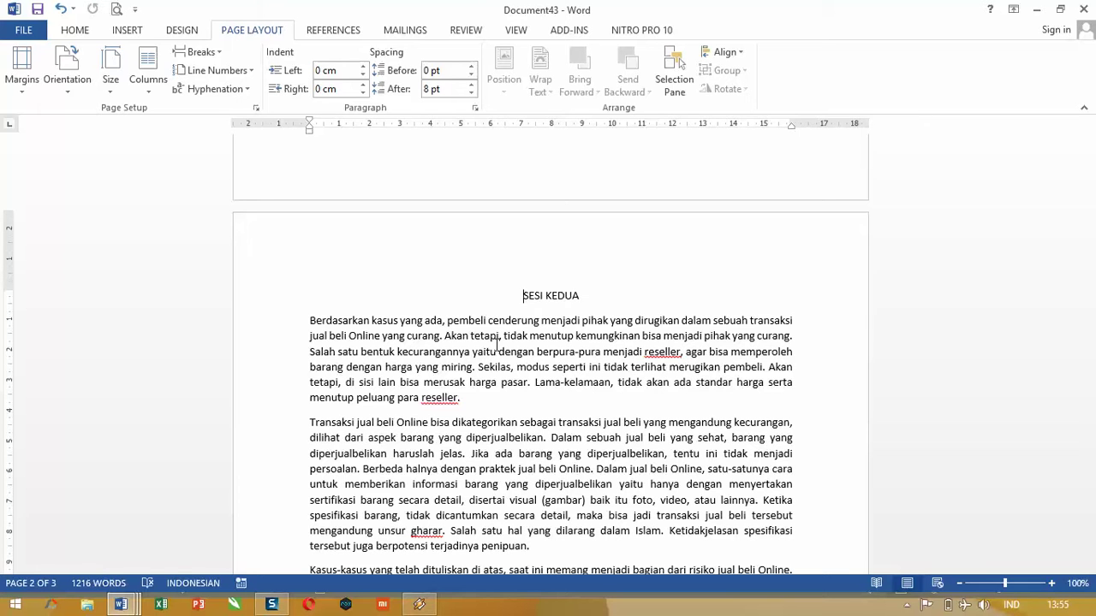
left_click(523, 295)
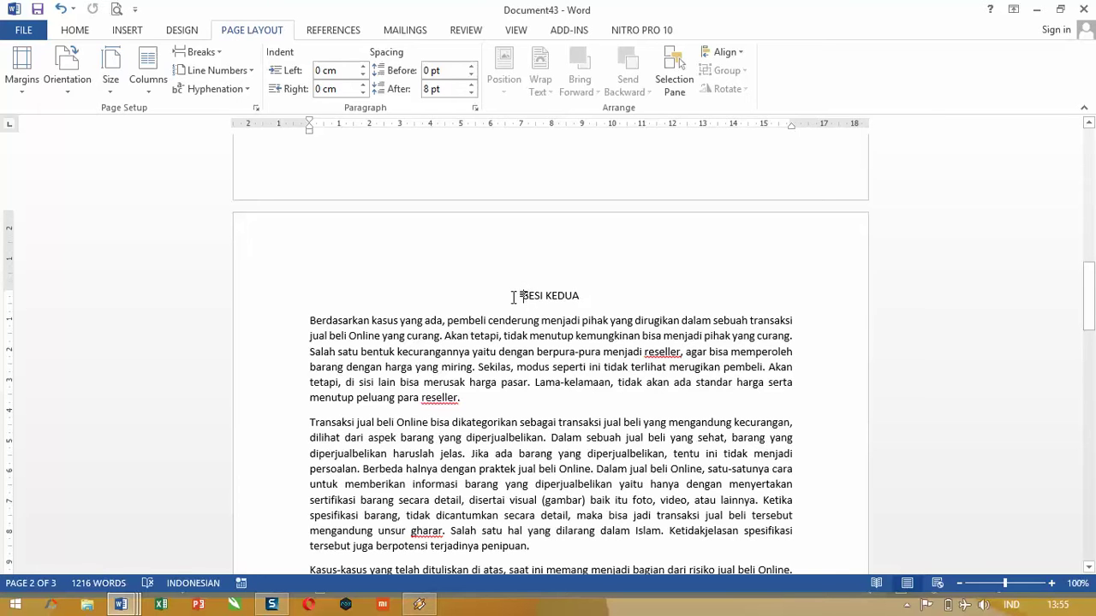
left_click(183, 51)
left_click(245, 314)
Check that the page 2 header shows the Section 2 label, then leave header editing
double_click(456, 236)
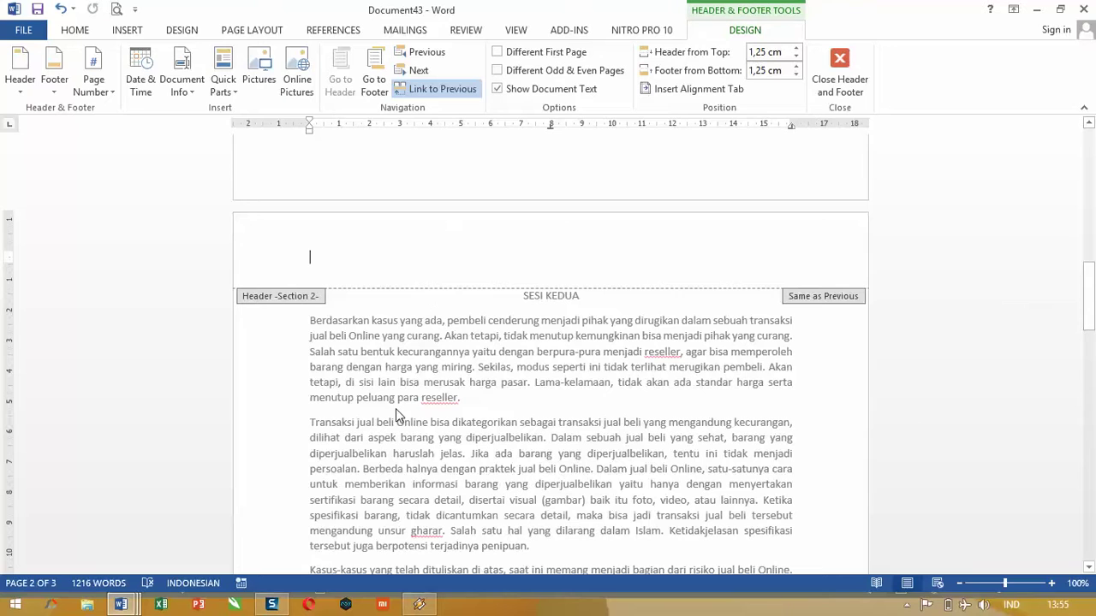
scroll(306, 304, "up", 1)
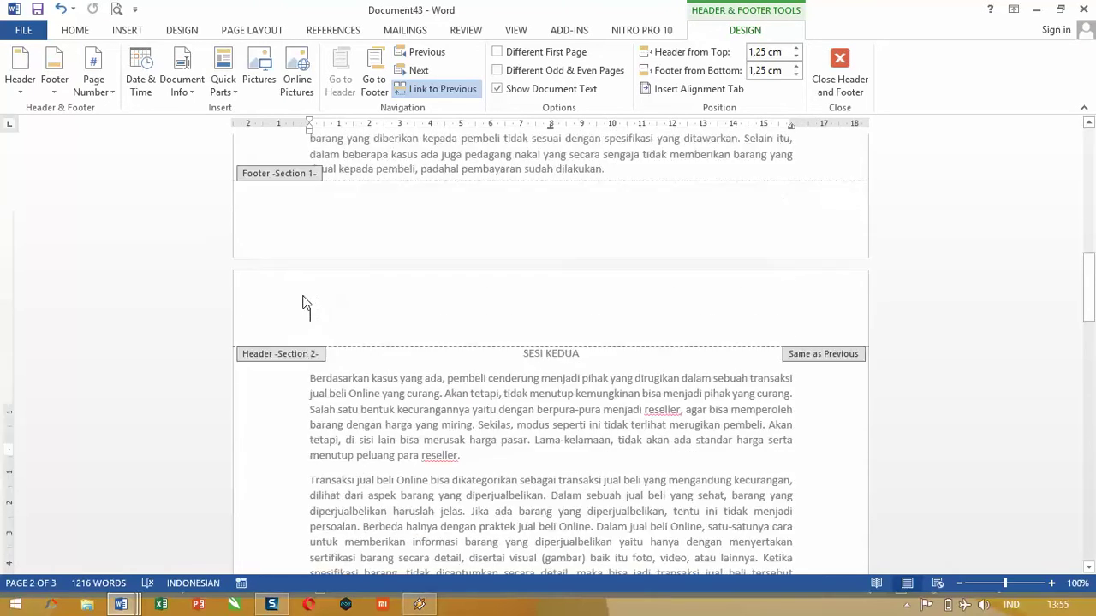
scroll(303, 306, "up", 5)
left_click(839, 79)
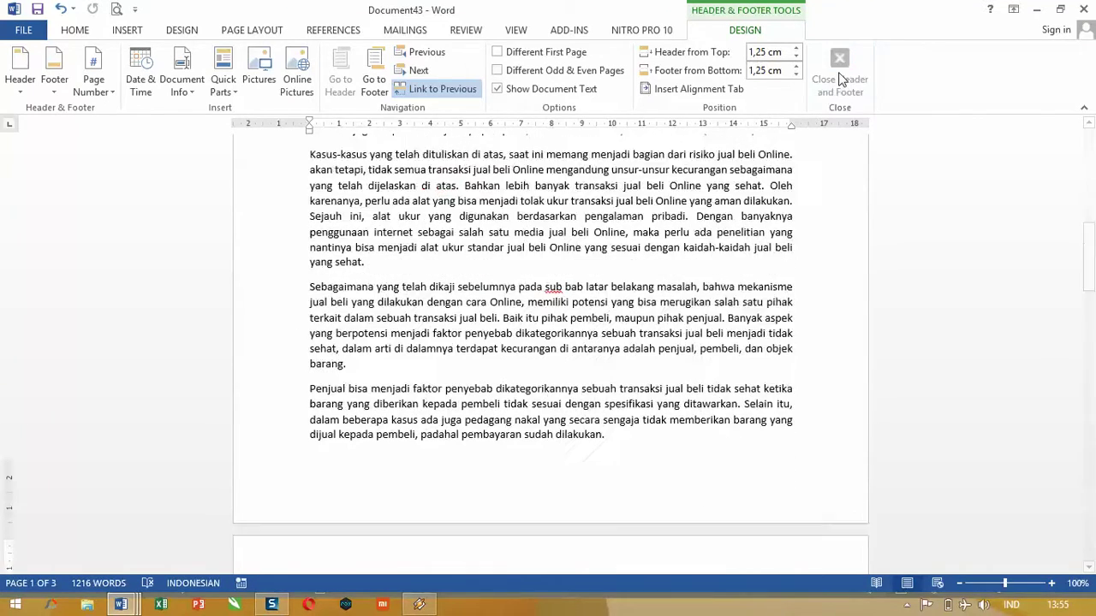
scroll(536, 413, "up", 15)
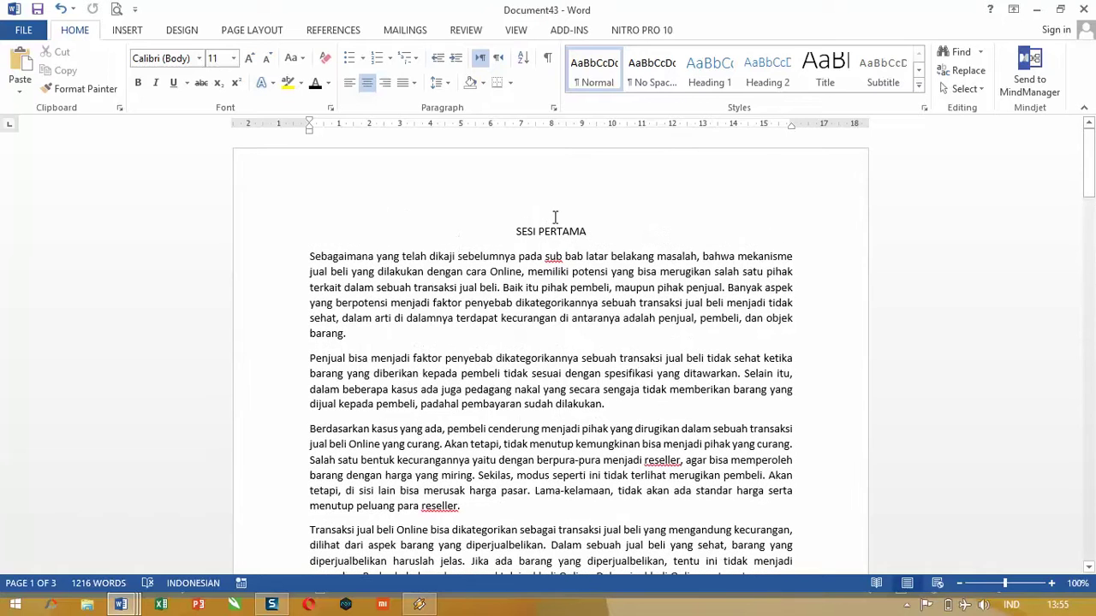
Look through the Page Layout, Design and Home ribbons, ending on the Insert ribbon
left_click(250, 31)
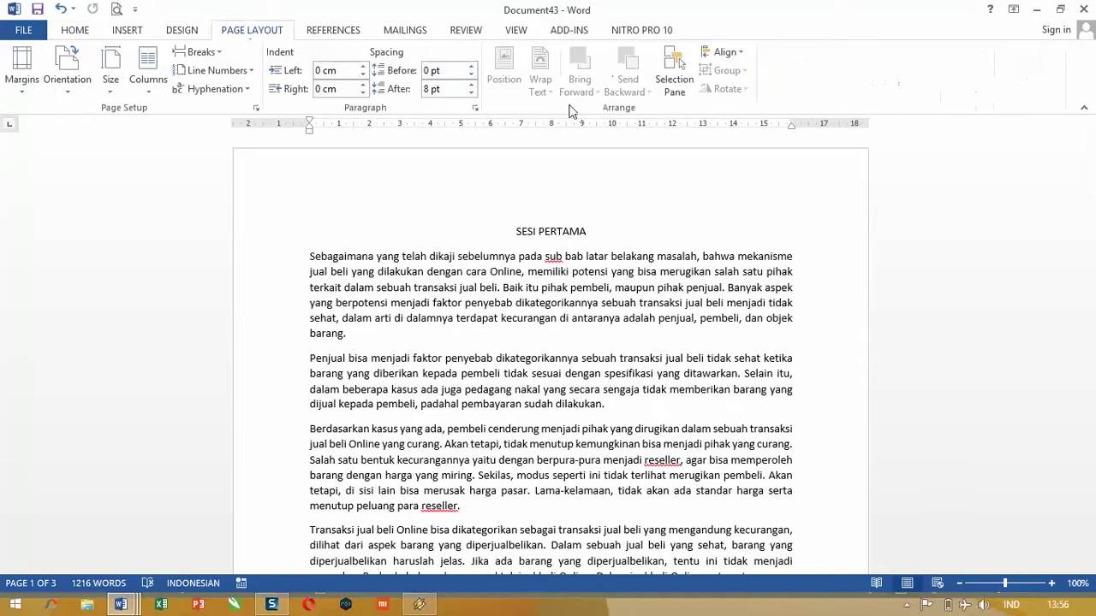
left_click(184, 32)
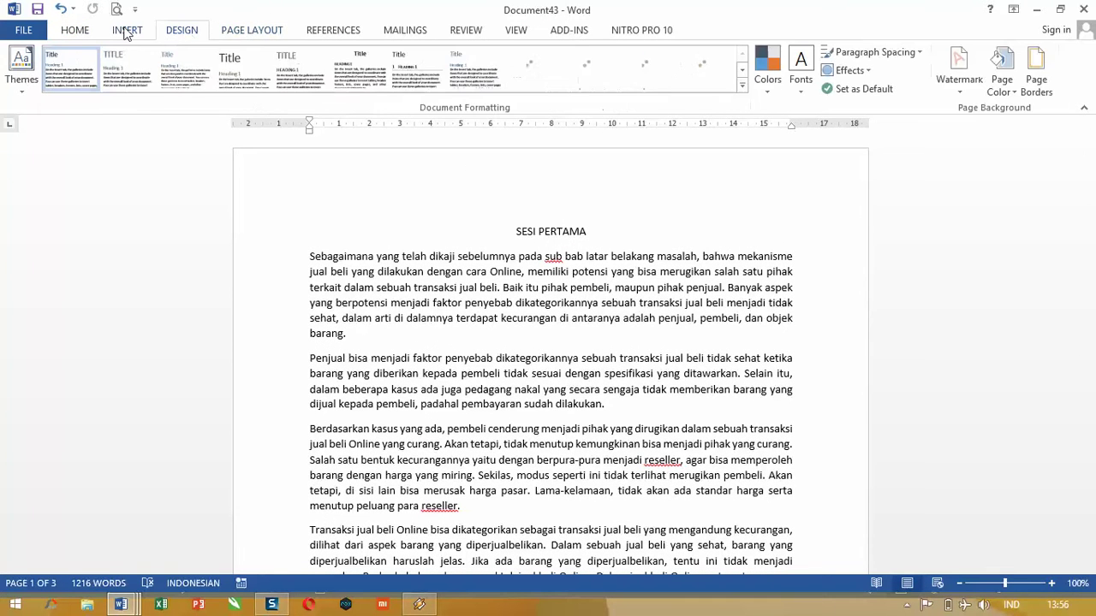
left_click(76, 31)
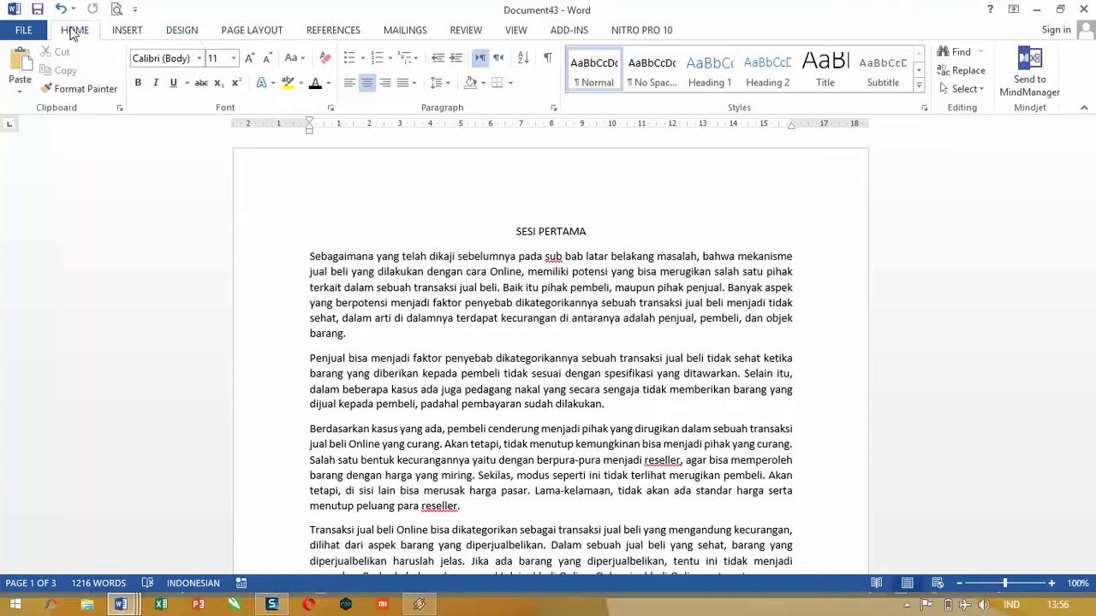
left_click(236, 34)
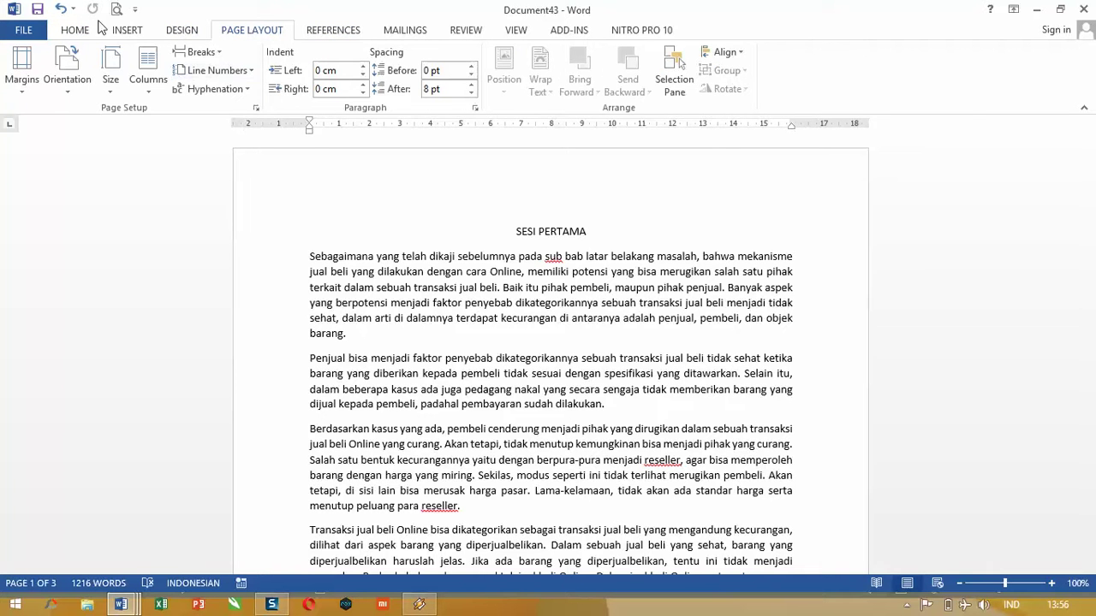
left_click(130, 33)
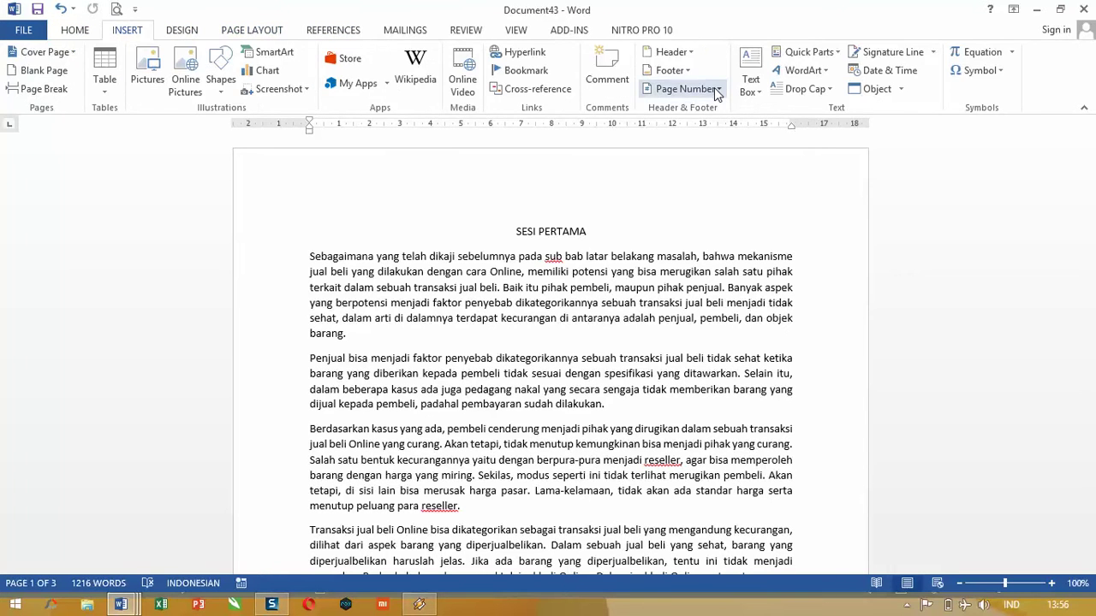
Add the Accent Bar 2 page number from Page Number > Top of Page
left_click(676, 89)
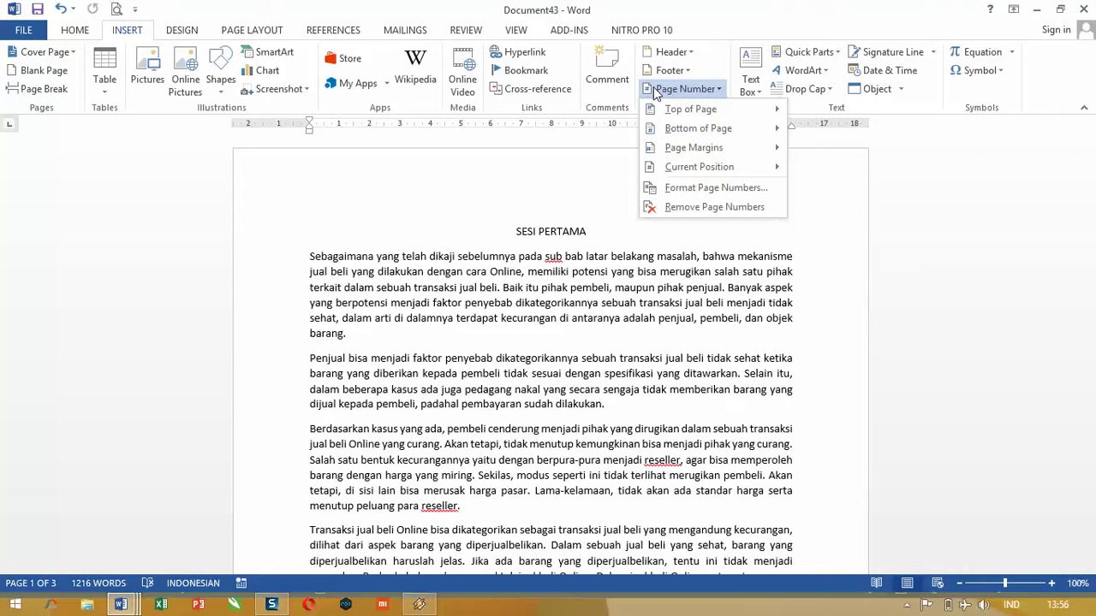
mouse_move(701, 109)
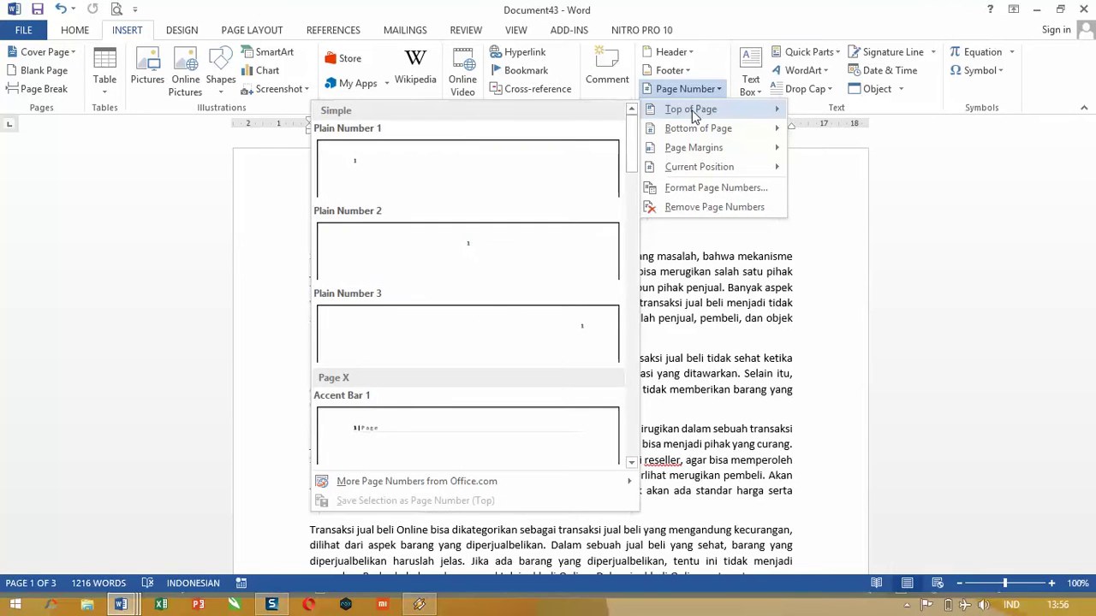
scroll(611, 187, "down", 5)
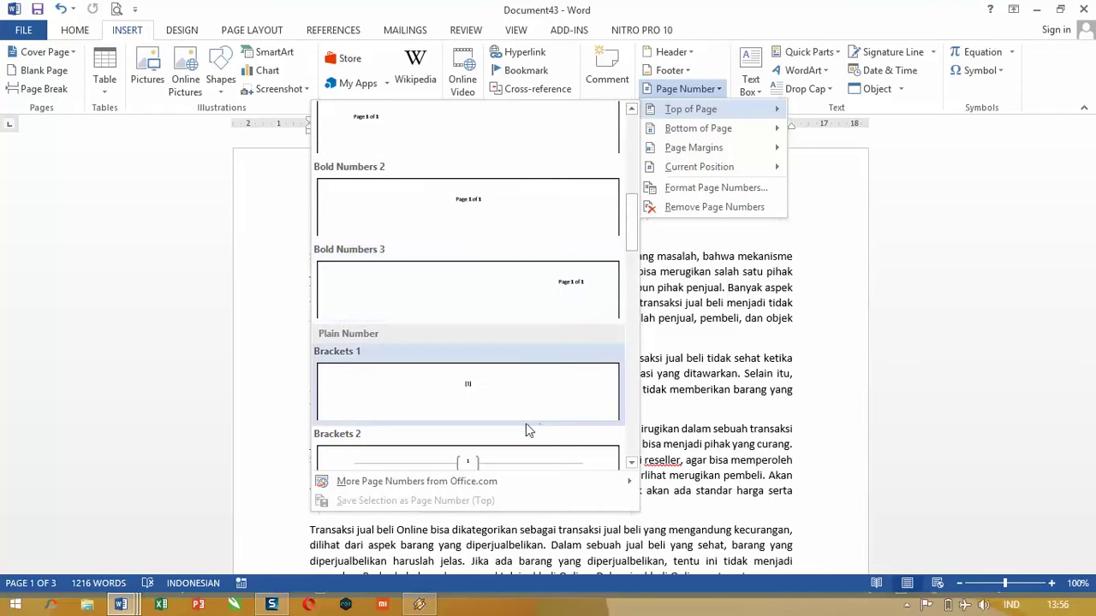
scroll(465, 220, "up", 5)
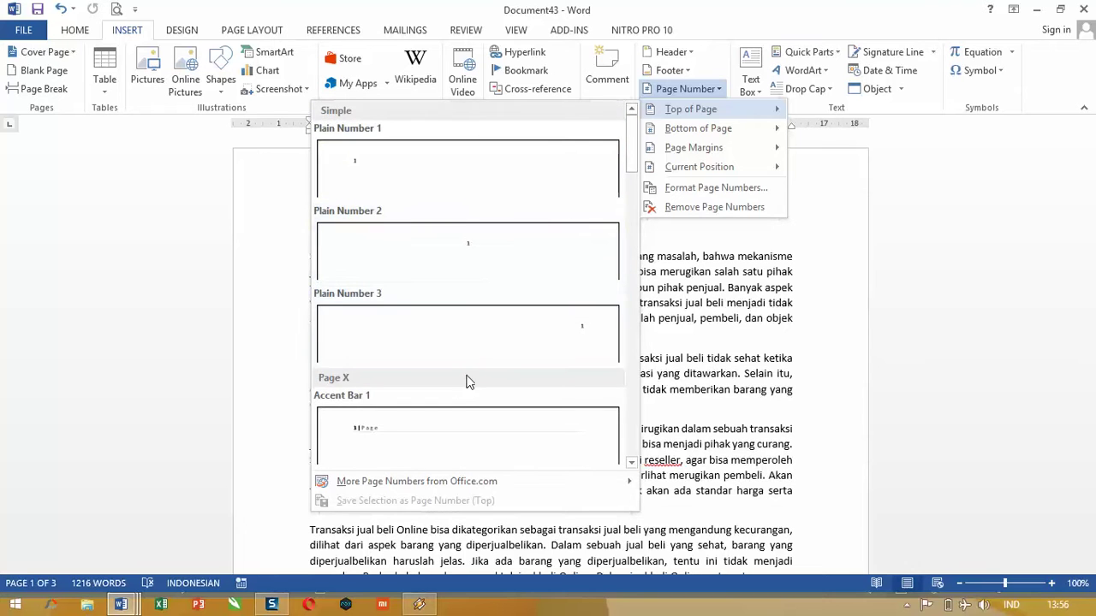
scroll(467, 371, "down", 5)
scroll(466, 372, "down", 5)
scroll(466, 371, "up", 10)
left_click_drag(634, 154, 630, 167)
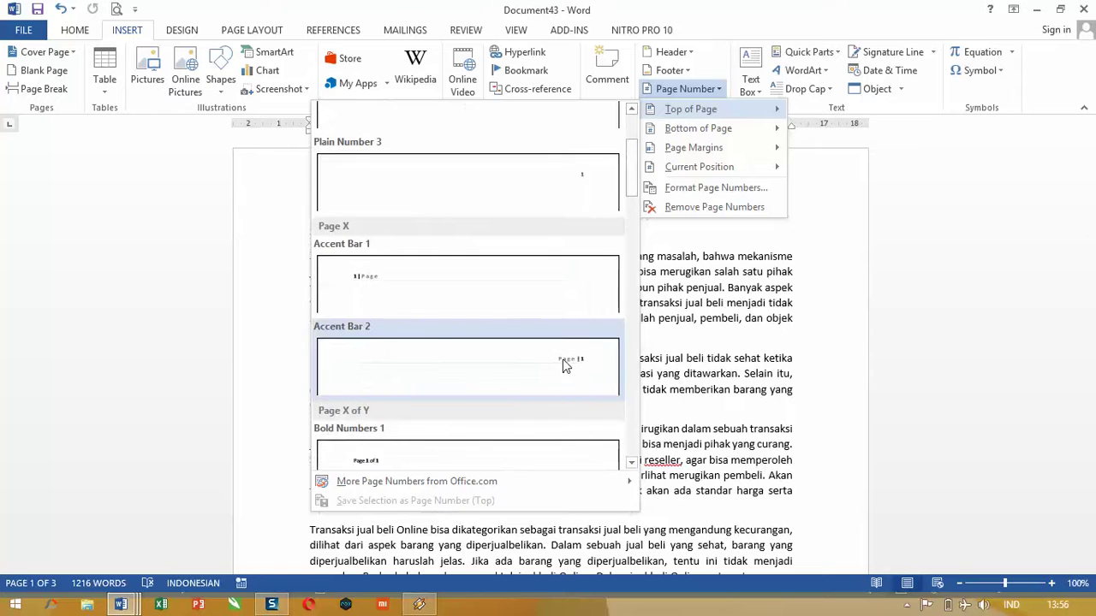
left_click(562, 359)
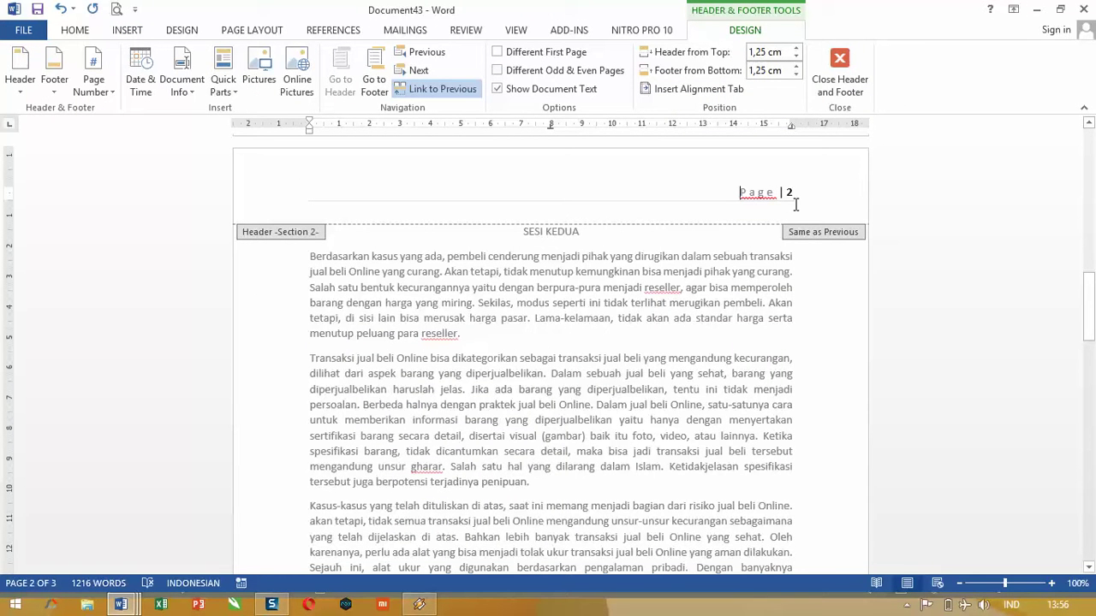
Replace 'Page' in the page 1 header with 'Pembahasan Sesi Pertama' and close the header
key("shift+Right")
key("shift+Right")
key("shift+Right")
key("shift+Right")
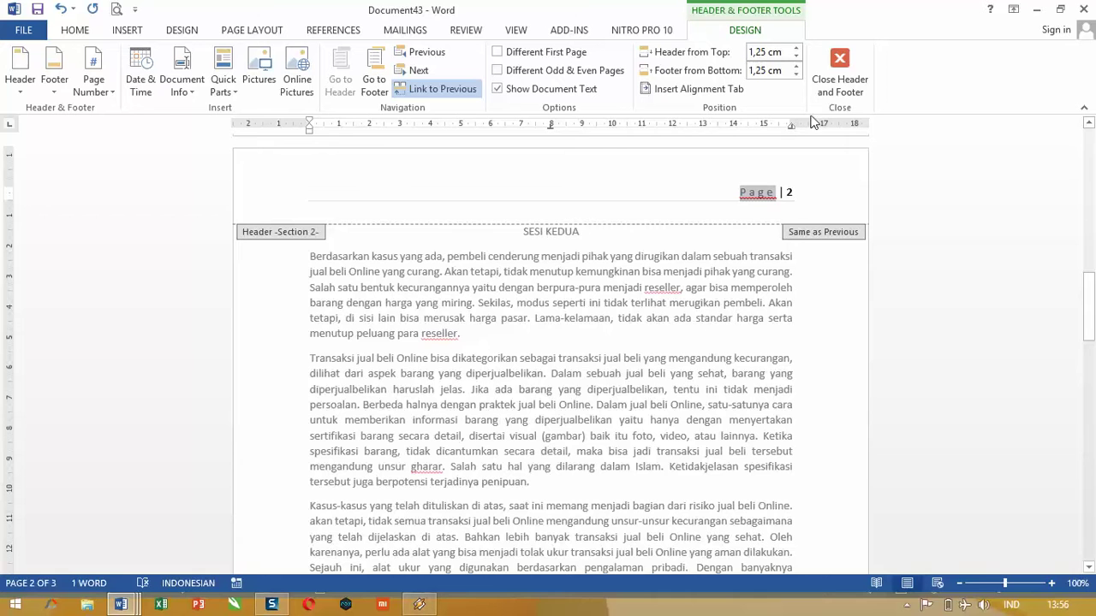
scroll(573, 273, "up", 15)
scroll(573, 274, "up", 1)
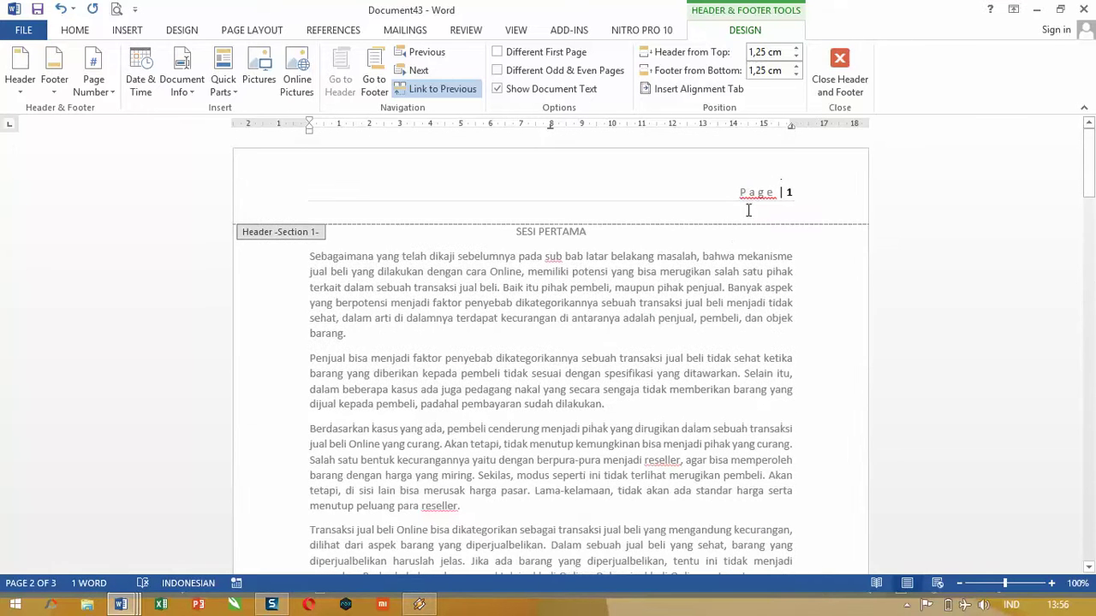
double_click(756, 192)
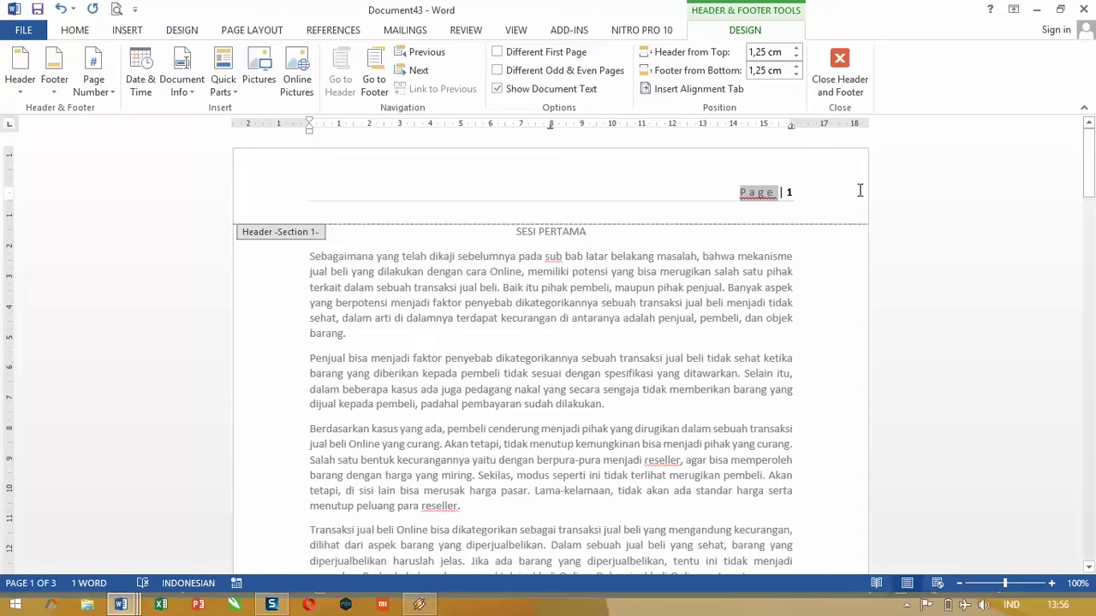
type("embahasan")
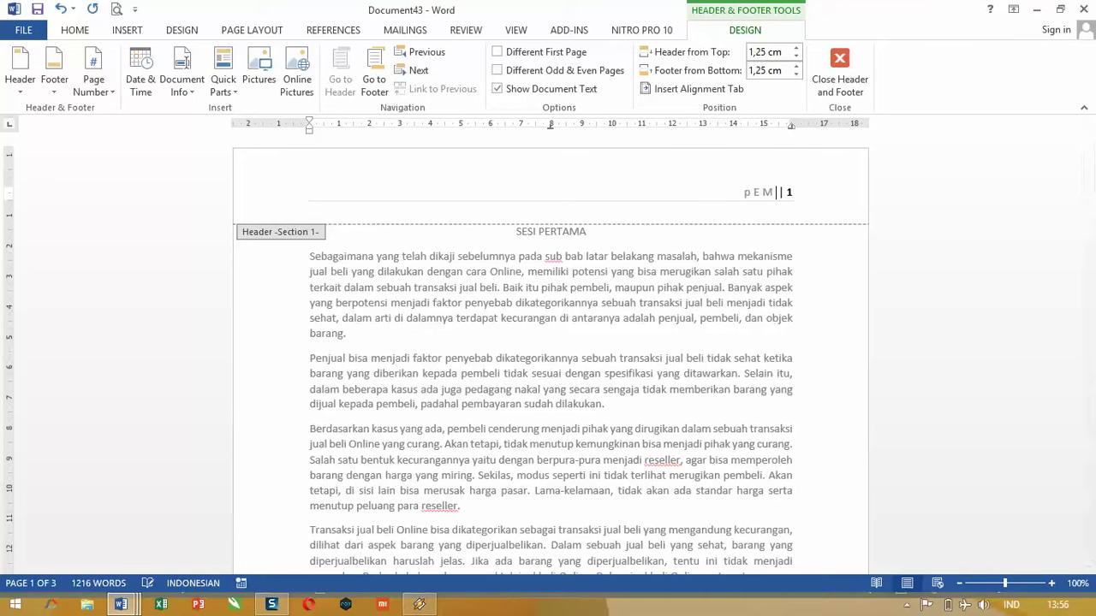
type(" Sesi Pertama")
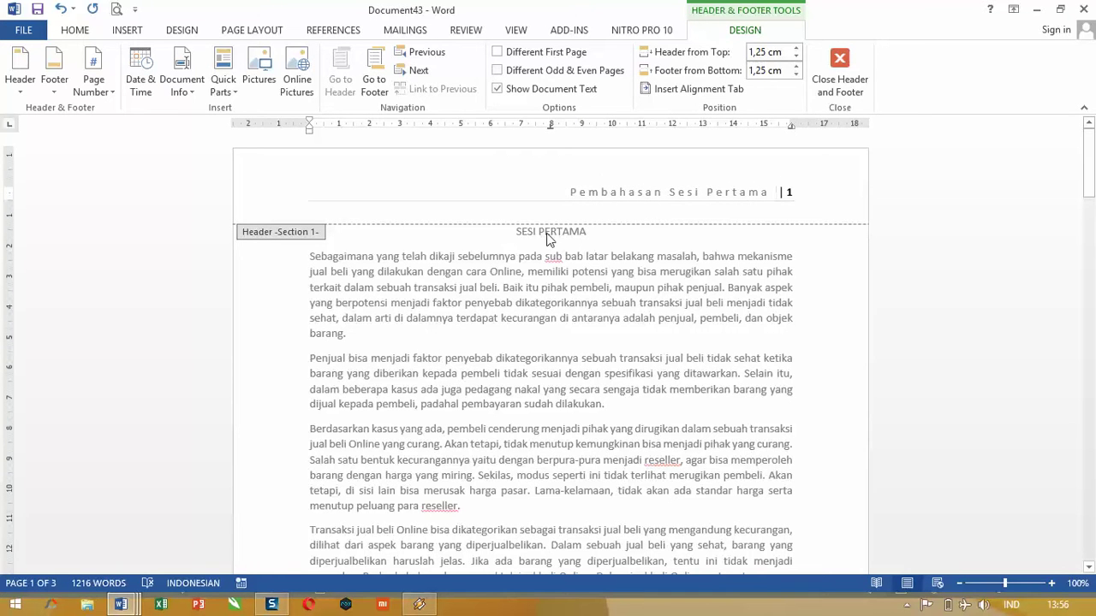
left_click(836, 69)
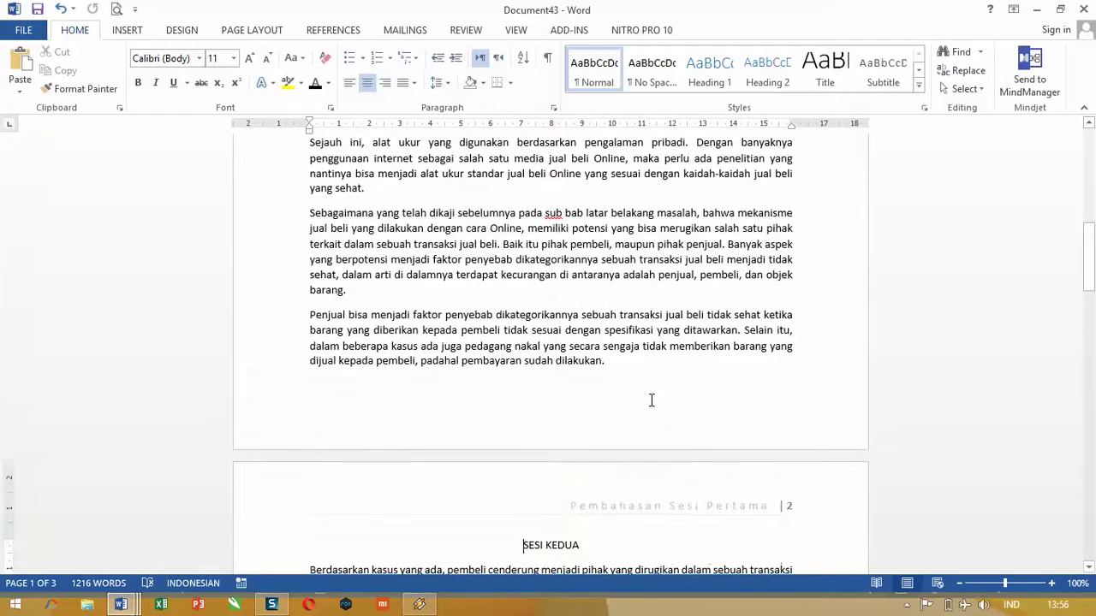
Open the Section 2 header and turn off Link to Previous
scroll(650, 399, "up", 15)
scroll(687, 254, "down", 5)
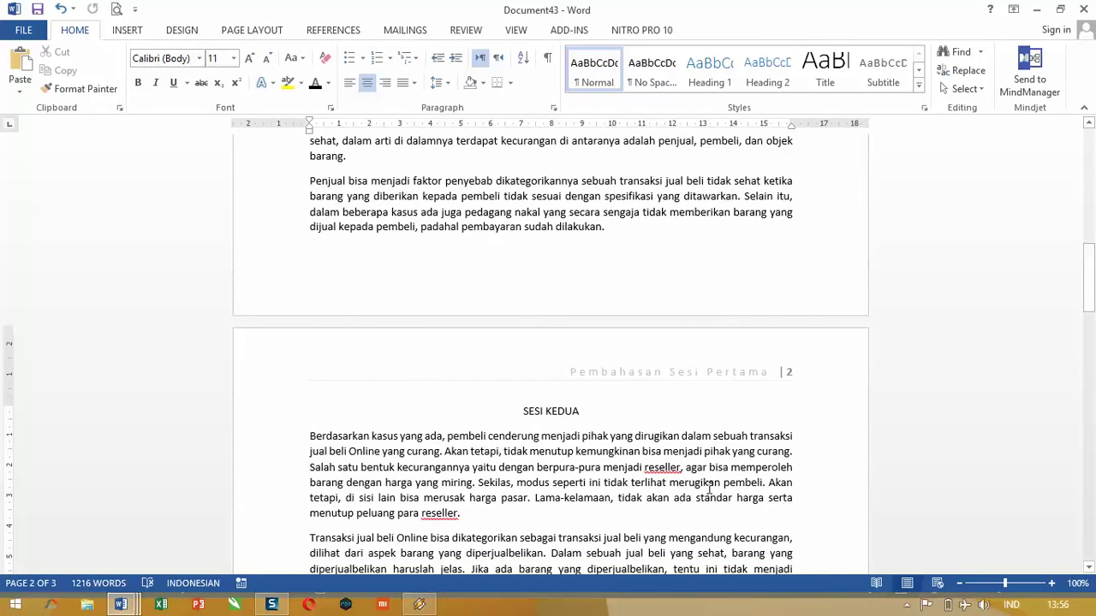
scroll(700, 452, "down", 4)
scroll(696, 369, "up", 3)
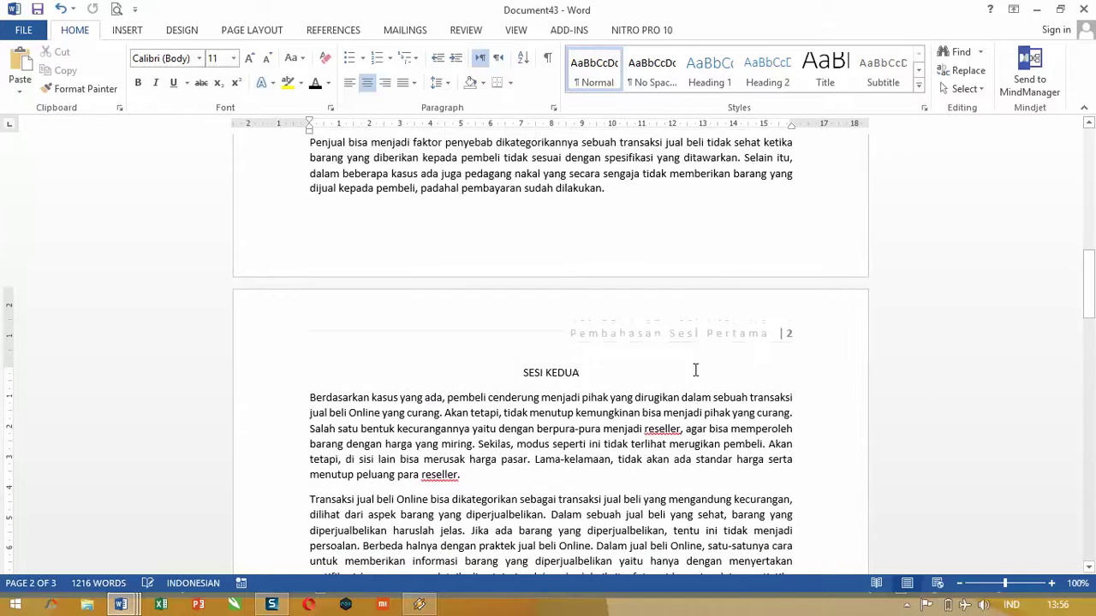
double_click(695, 334)
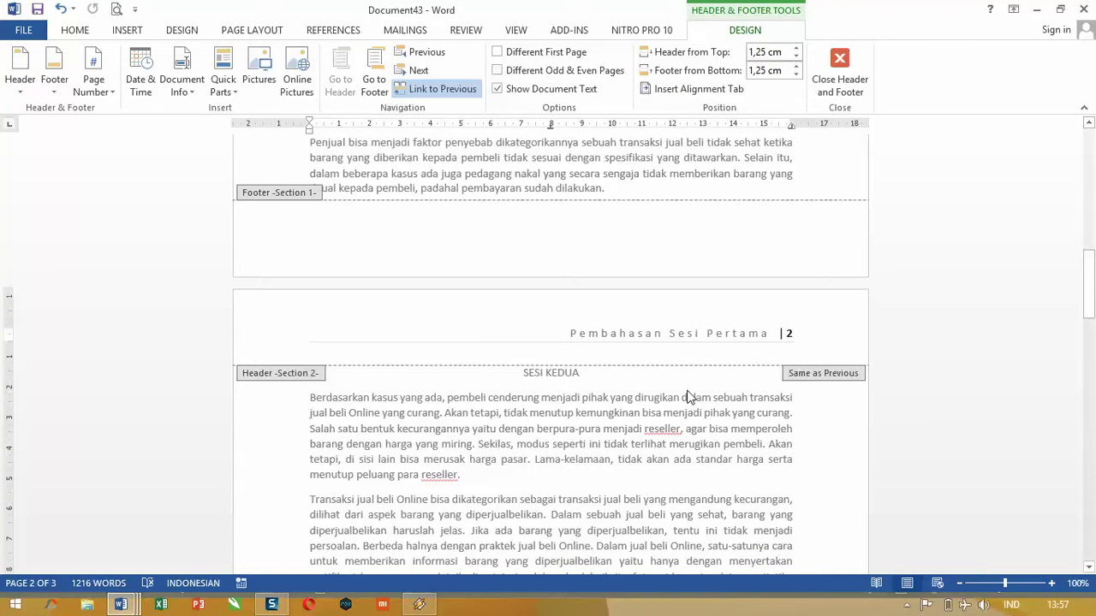
left_click(442, 89)
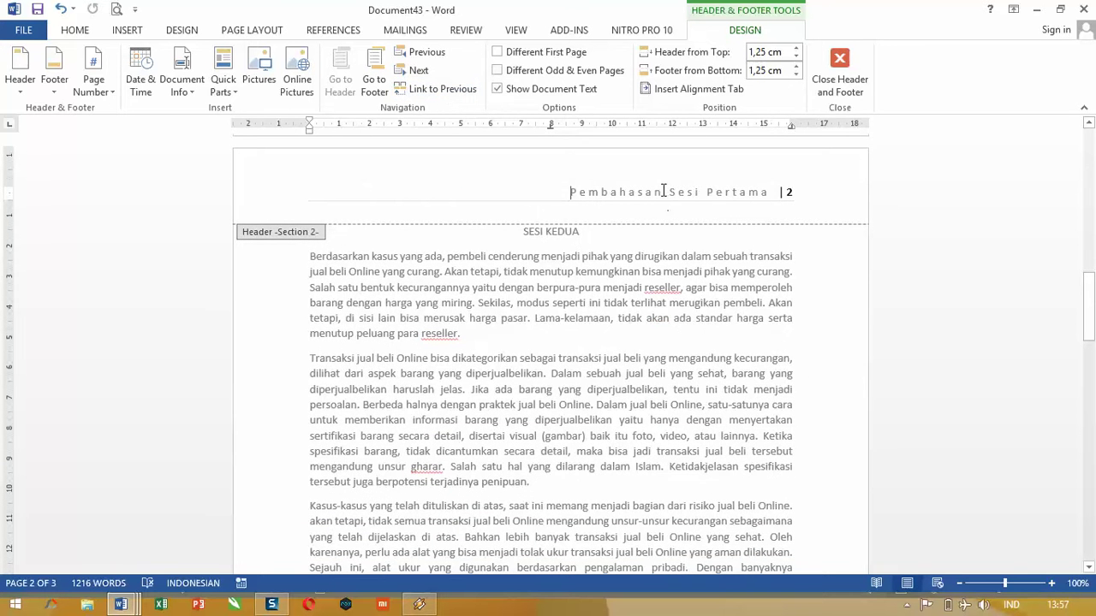
Change 'Pertama' to 'Kedua' in the Section 2 header and close header editing
left_click(671, 192)
left_click(766, 192, "shift")
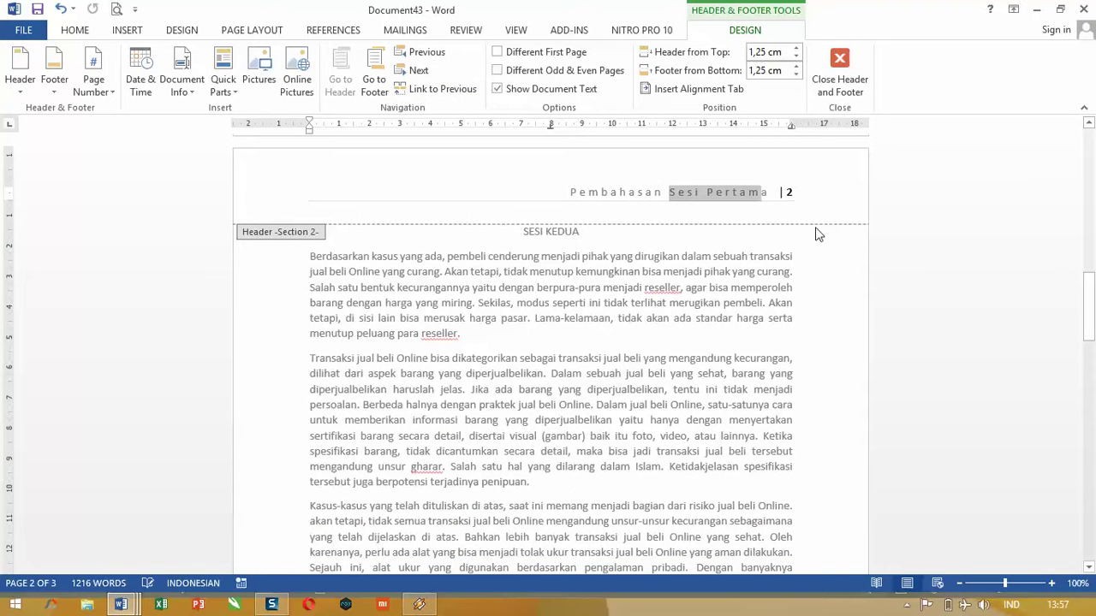
key("Right")
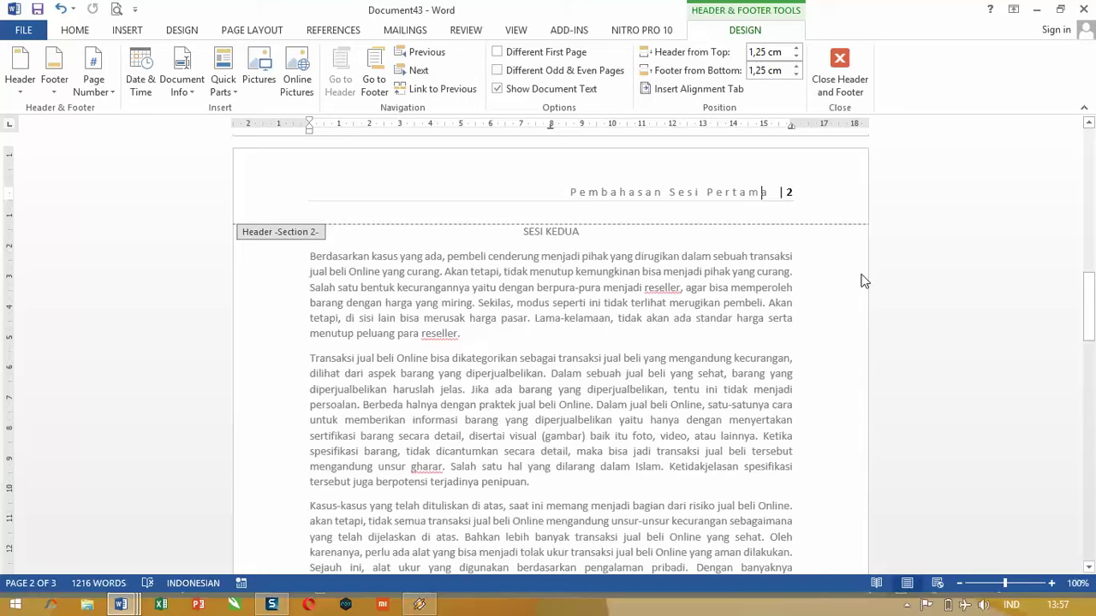
key("ctrl+shift+Left")
type("Kedua")
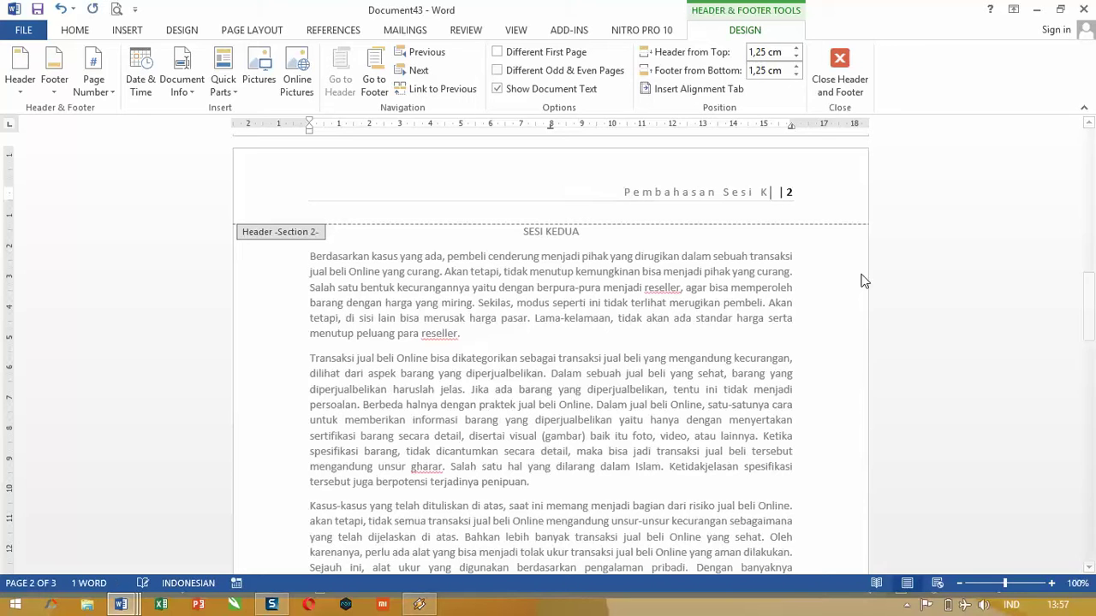
left_click(845, 75)
scroll(748, 451, "up", 5)
Insert a Next Page section break via Page Layout > Breaks
scroll(749, 438, "up", 1)
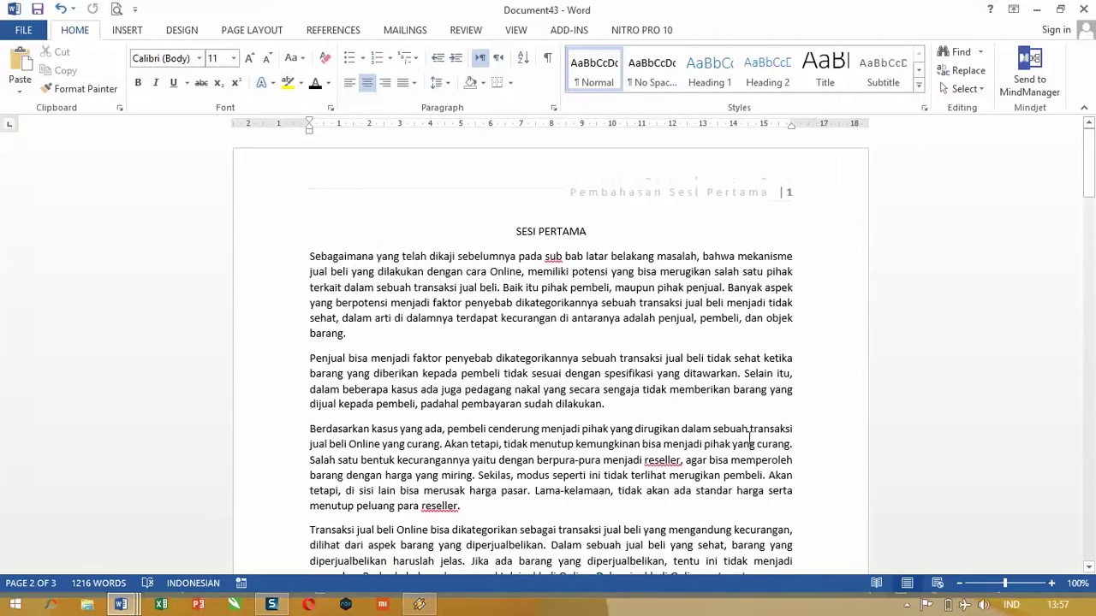
scroll(743, 248, "up", 6)
scroll(748, 293, "up", 6)
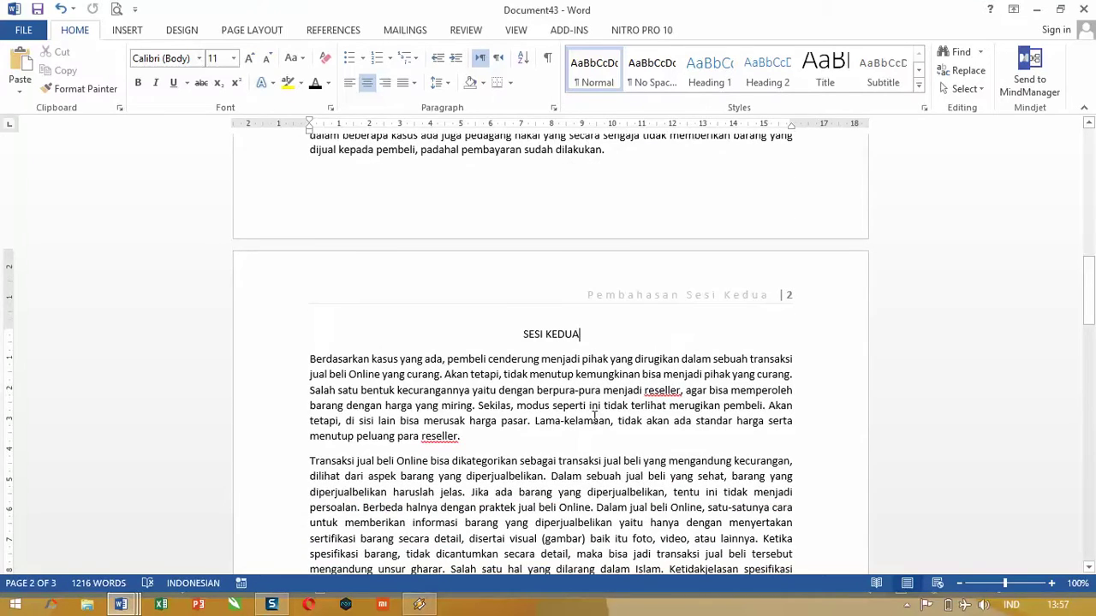
scroll(594, 417, "down", 20)
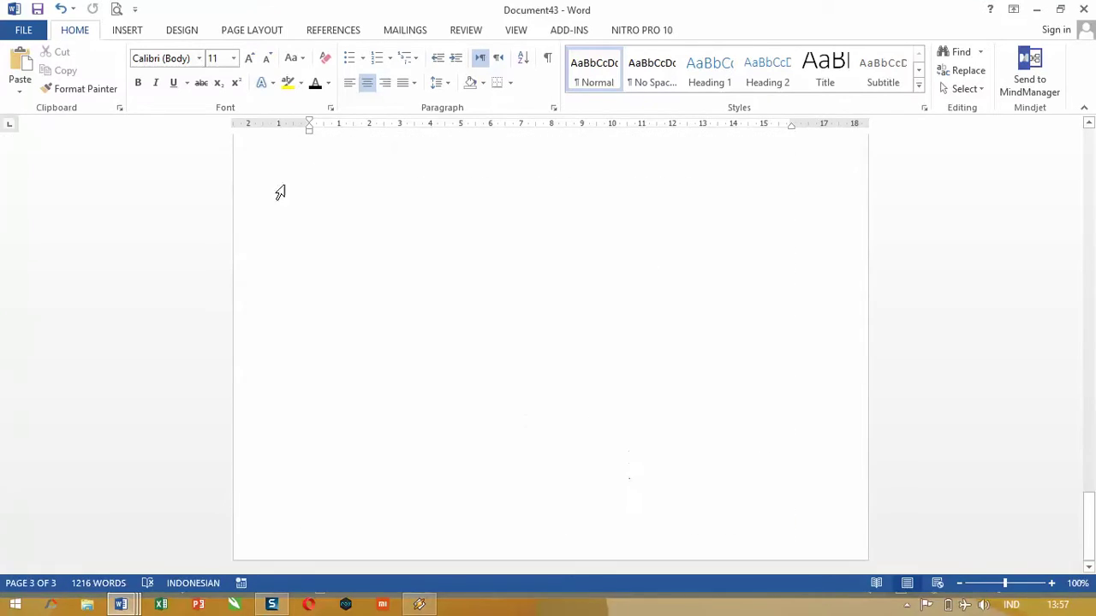
left_click(253, 30)
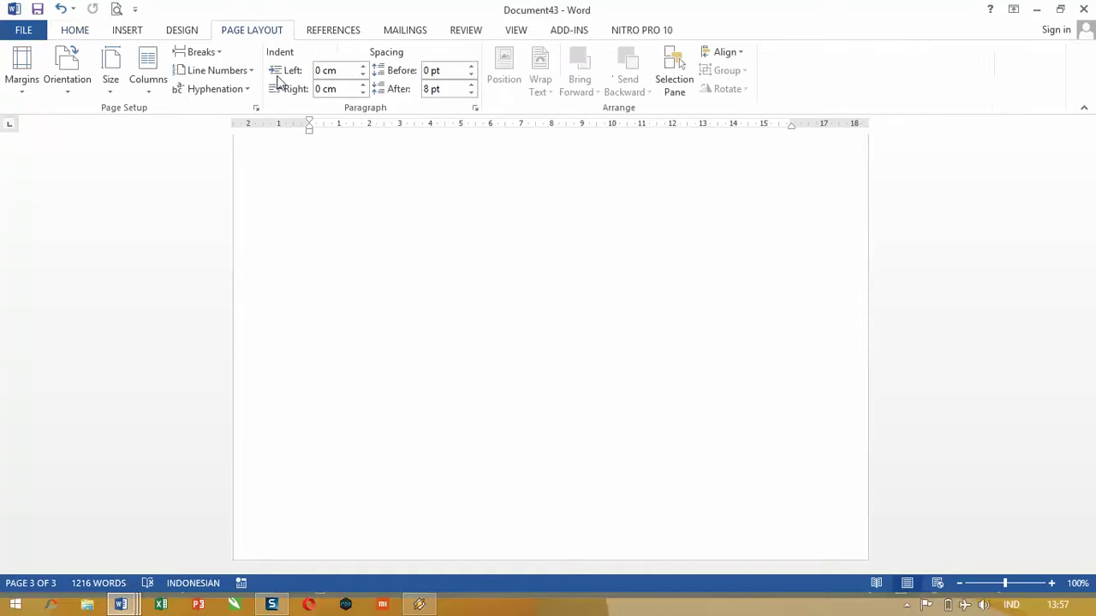
left_click(216, 57)
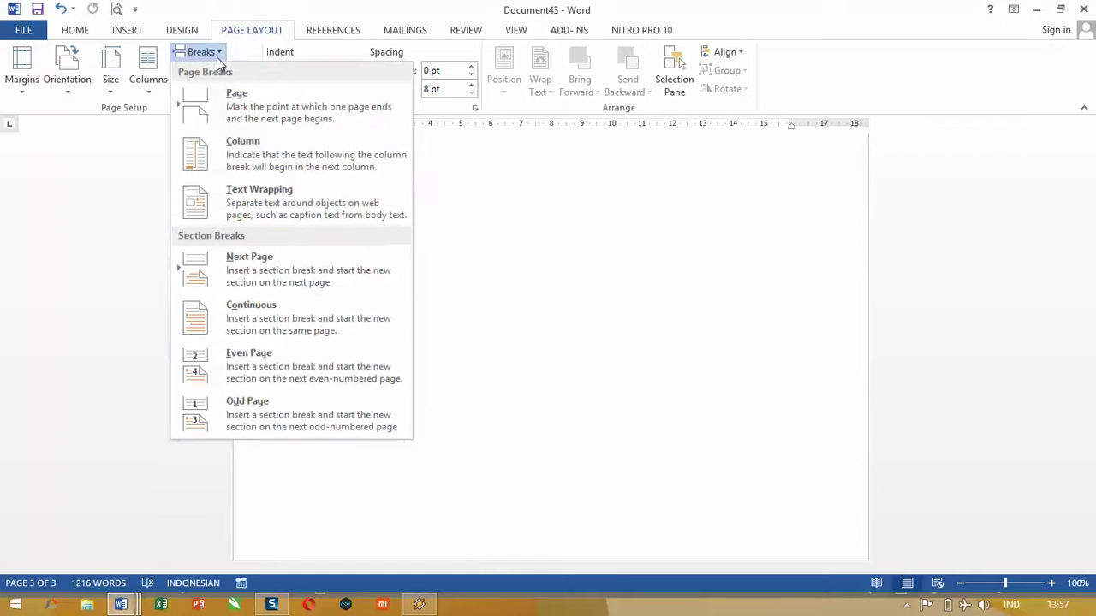
left_click(263, 289)
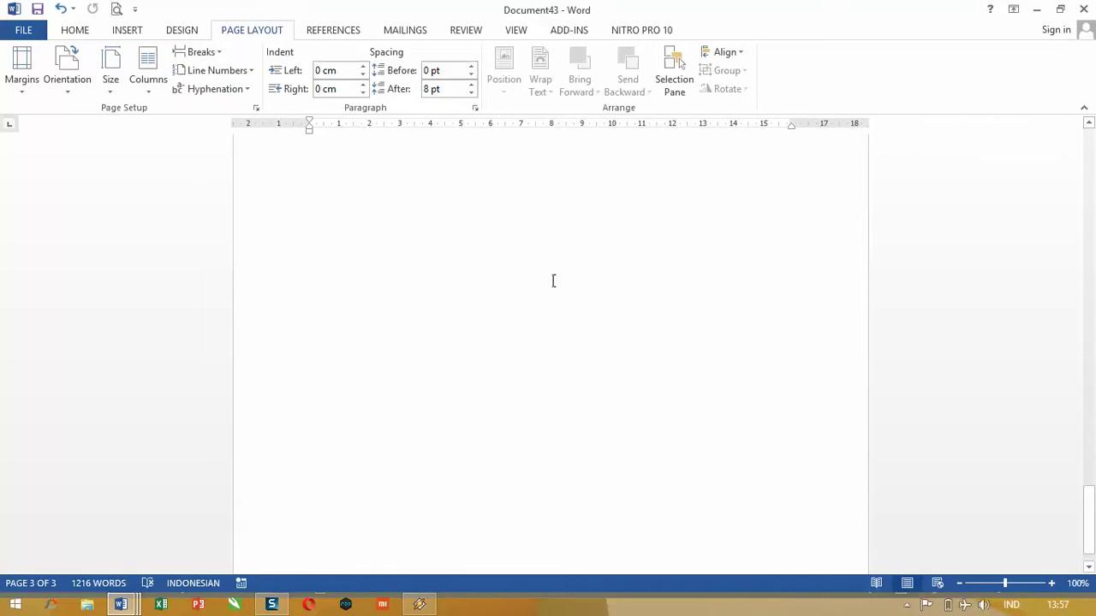
Review pages 2 and 3 down to the final paragraph ending 'yang sehat.'
scroll(553, 282, "up", 5)
scroll(553, 282, "down", 5)
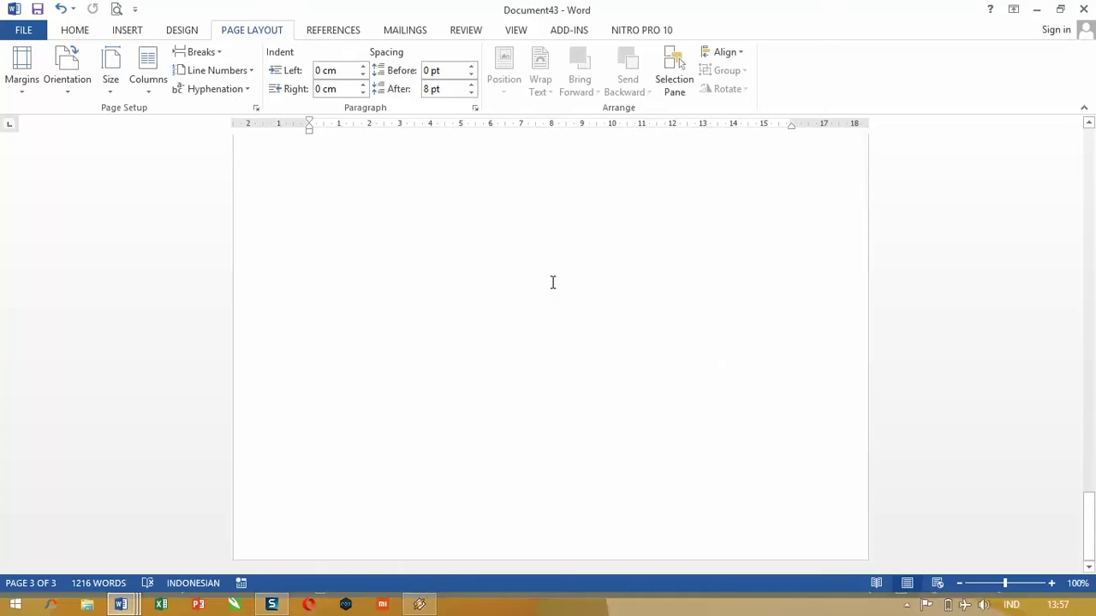
scroll(532, 280, "up", 2)
scroll(532, 280, "up", 2)
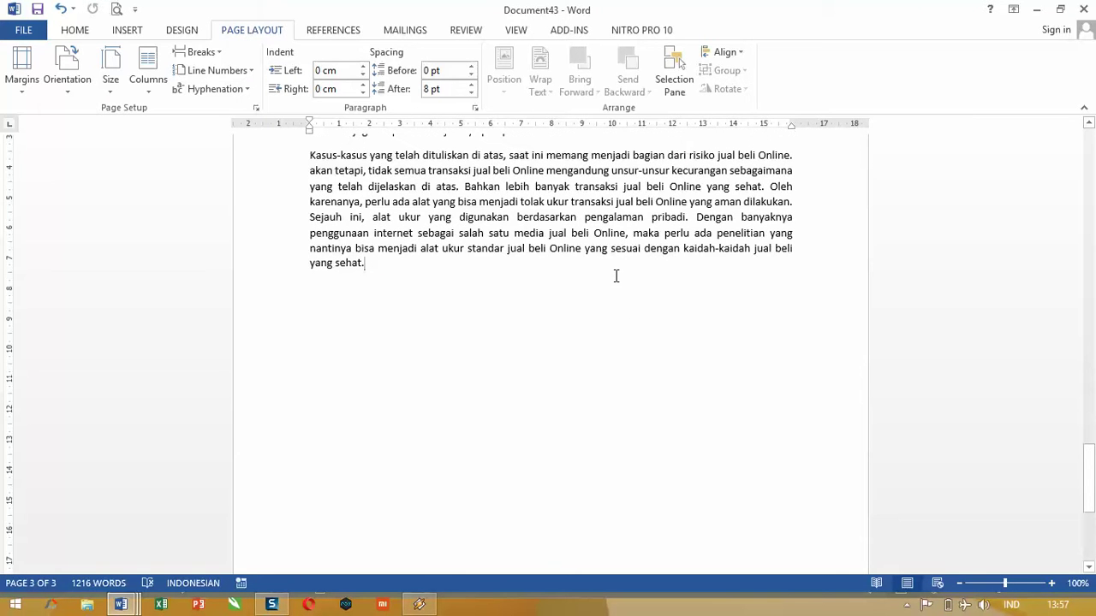
scroll(616, 275, "up", 8)
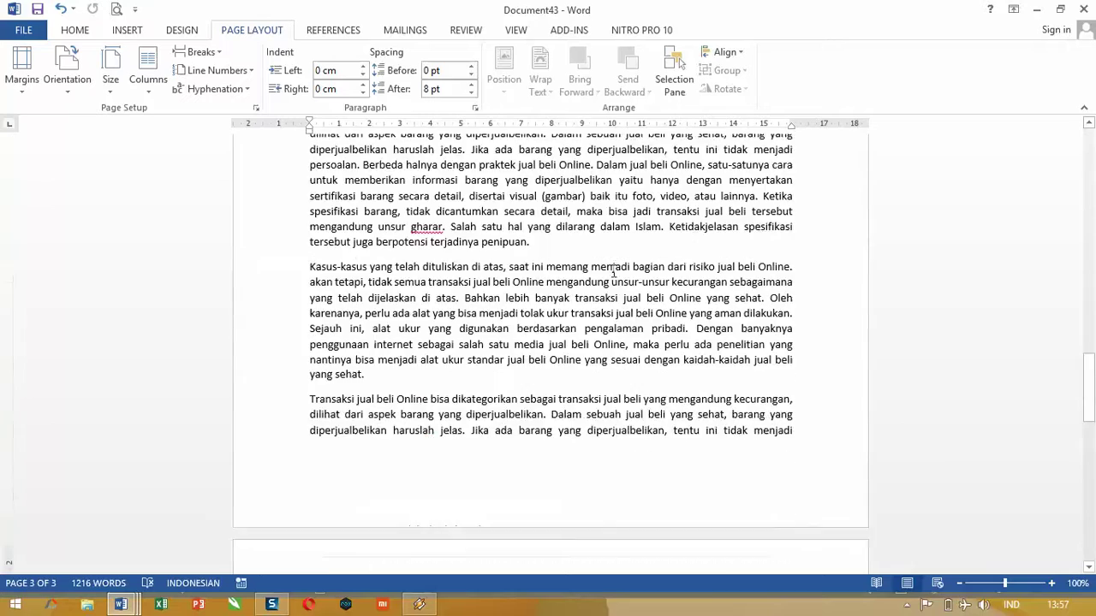
scroll(613, 268, "up", 6)
scroll(614, 267, "down", 14)
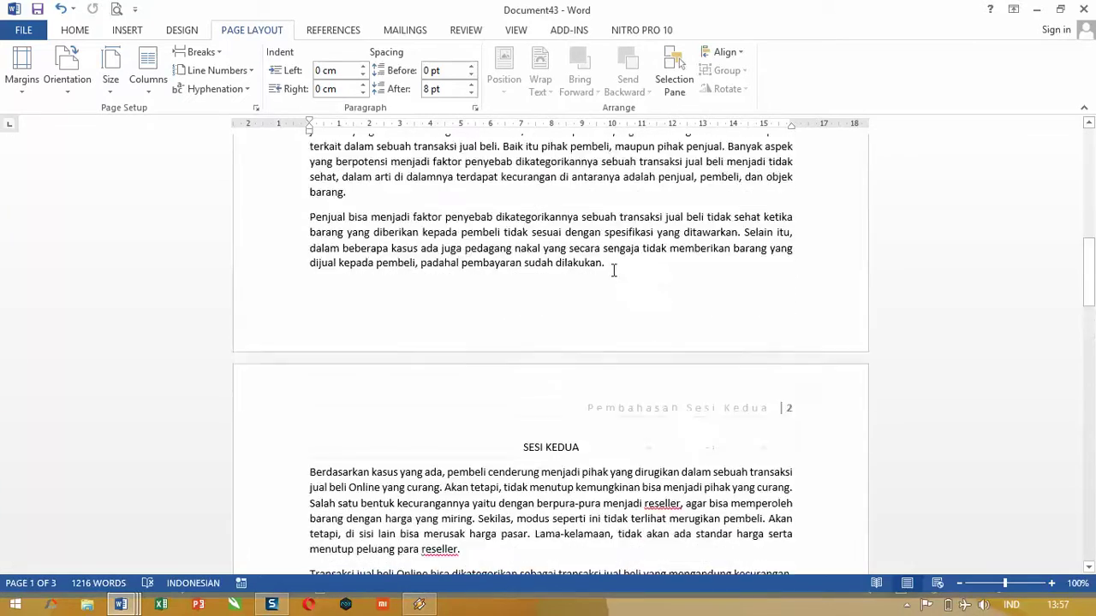
scroll(614, 270, "down", 8)
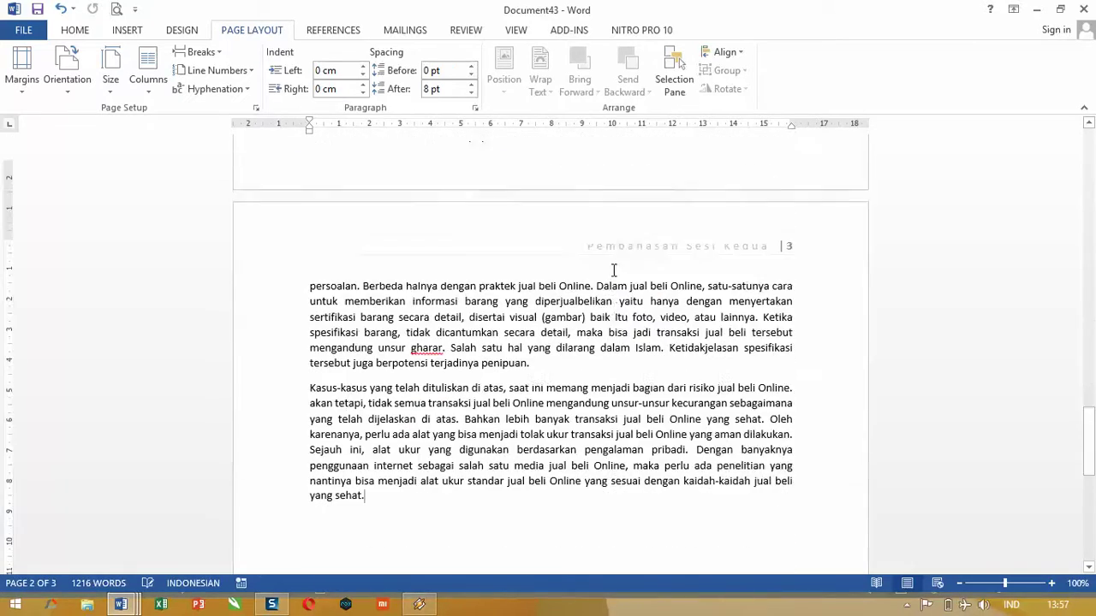
scroll(613, 270, "up", 8)
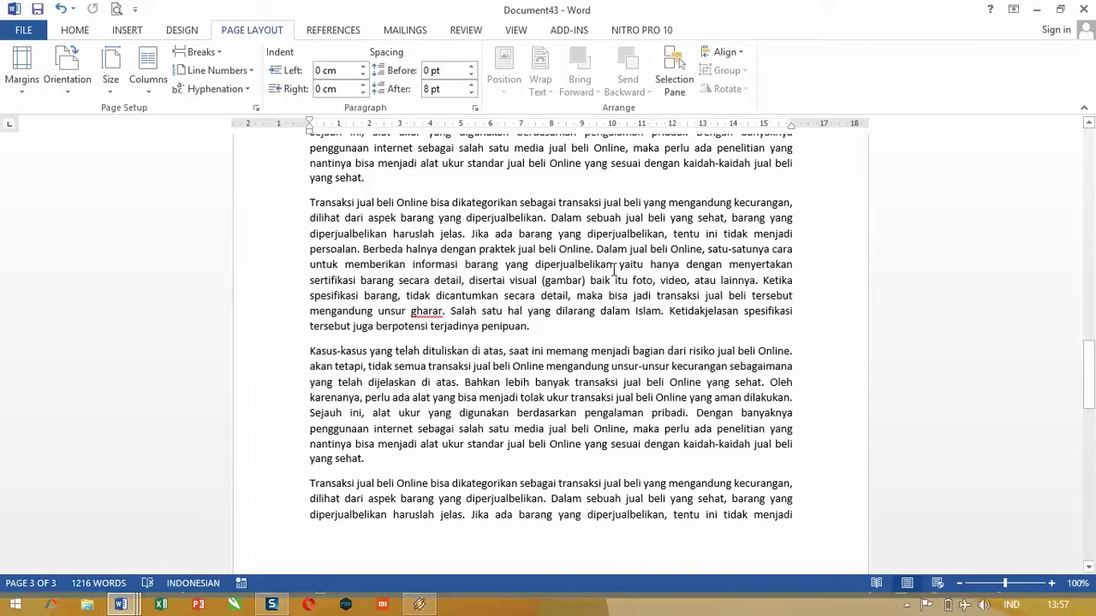
scroll(613, 268, "down", 11)
scroll(601, 280, "down", 5)
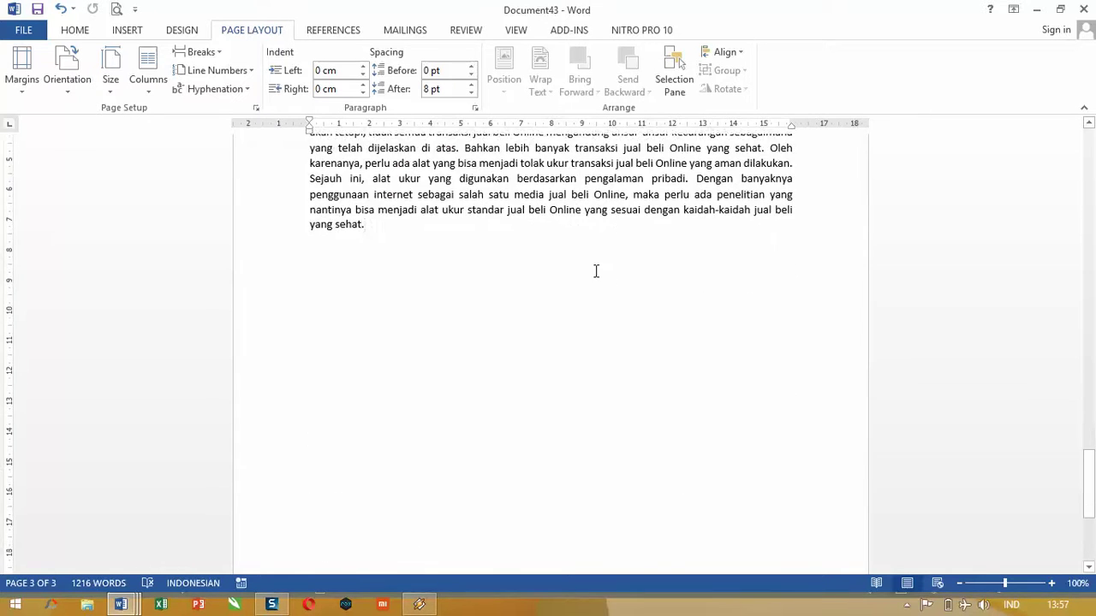
scroll(323, 272, "up", 1)
scroll(419, 263, "up", 6)
scroll(406, 248, "down", 5)
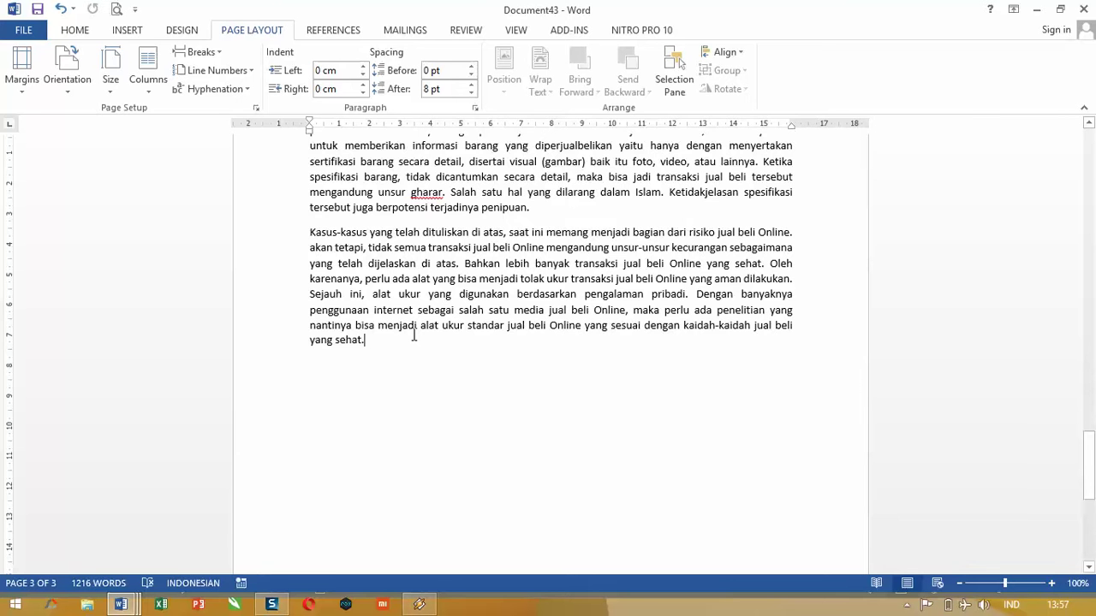
scroll(413, 336, "down", 9)
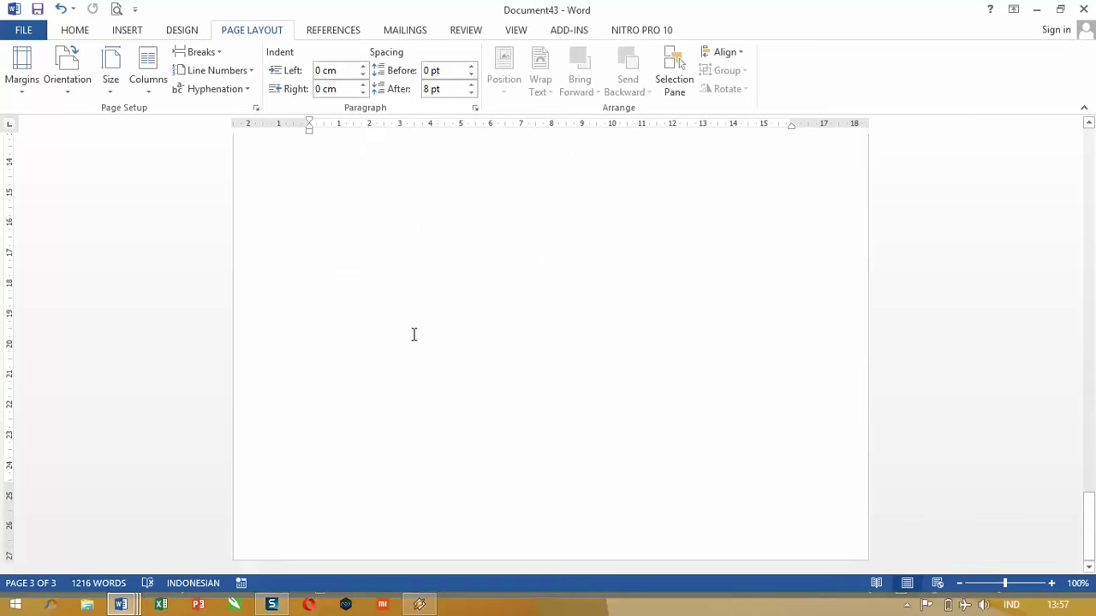
scroll(624, 360, "up", 7)
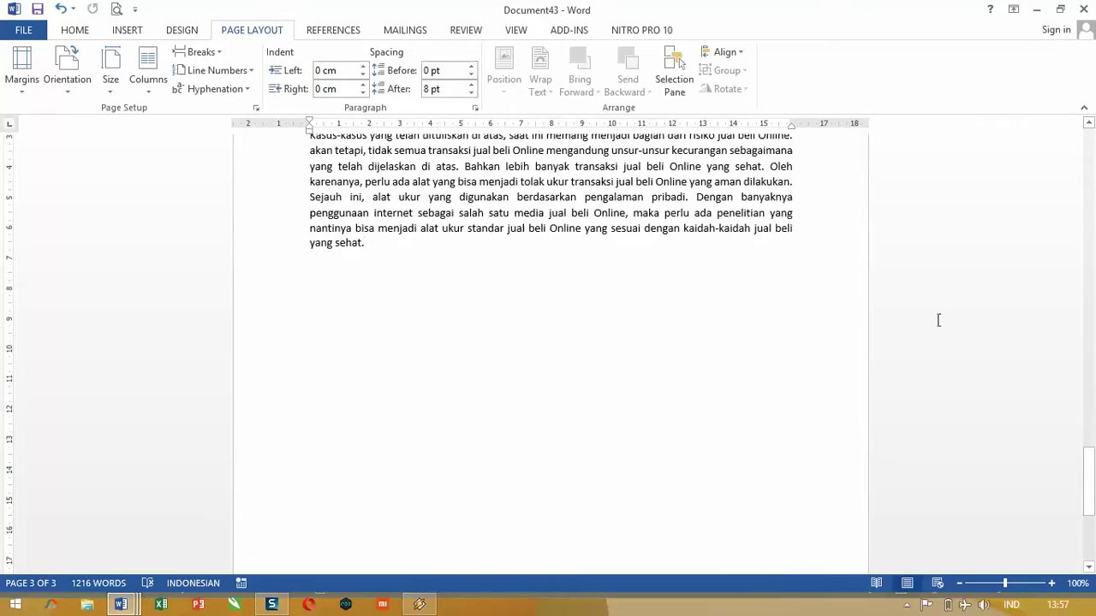
Add a Next Page section break after the final paragraph, creating blank page 4
left_click(206, 53)
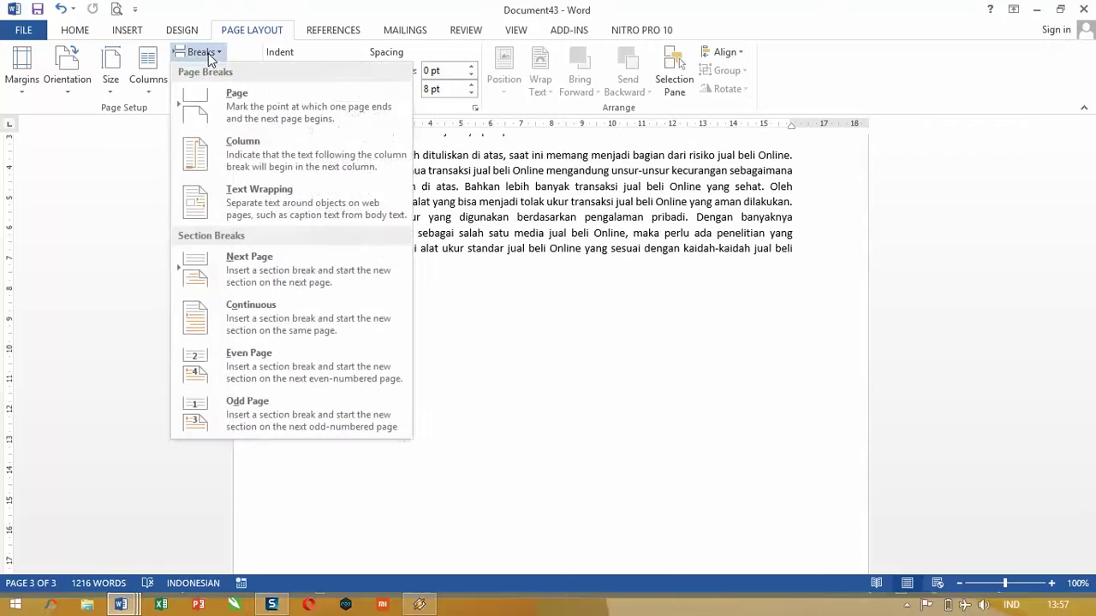
left_click(610, 396)
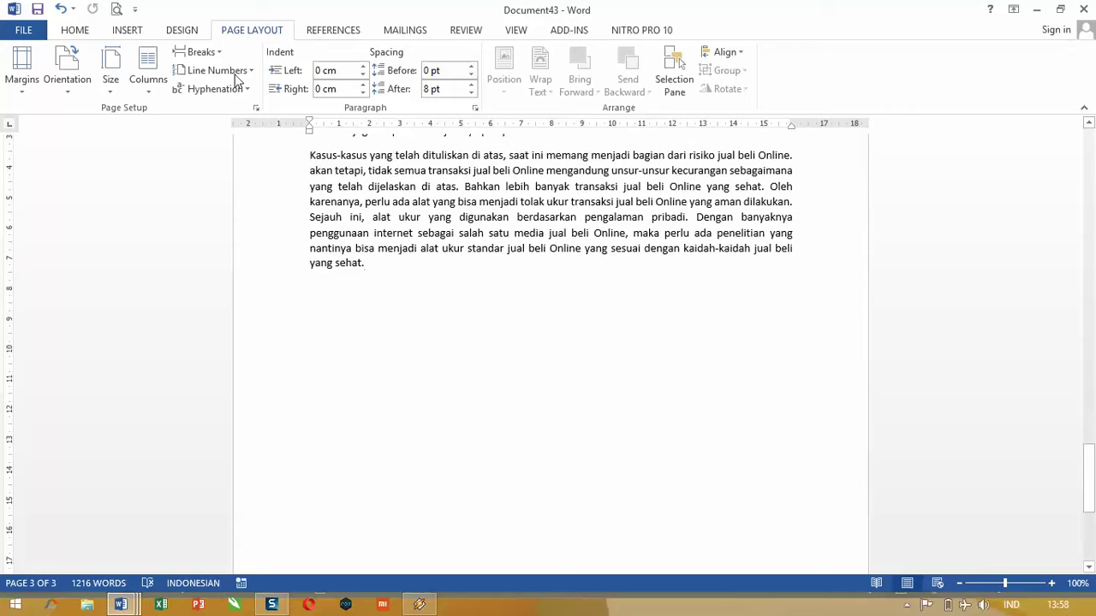
left_click(210, 54)
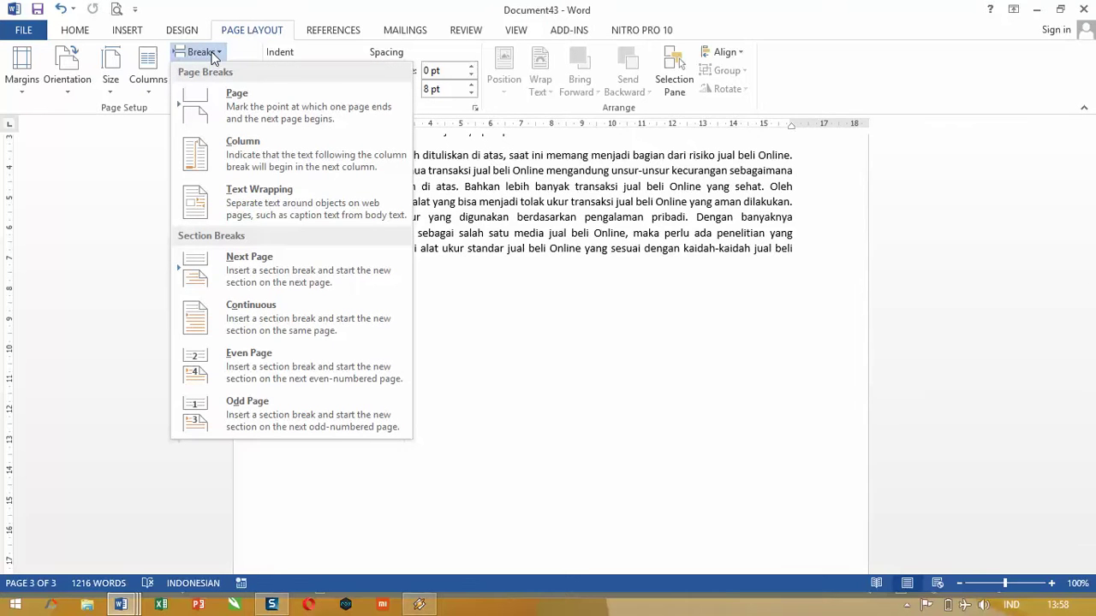
left_click(266, 282)
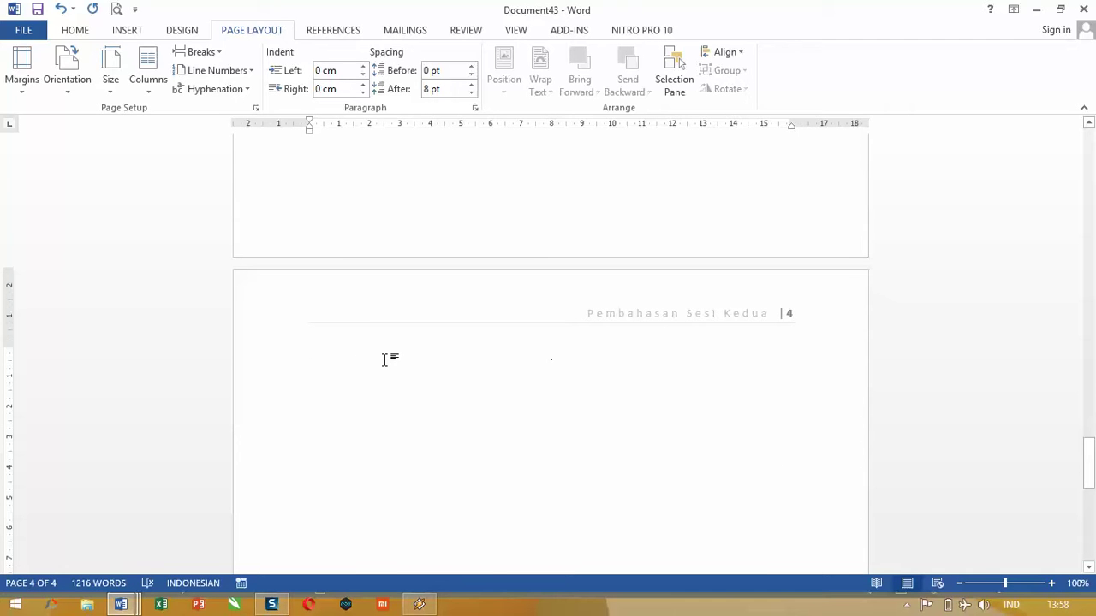
Type the heading SESI KETIGA on page 4 and open its Section 3 header
type("S")
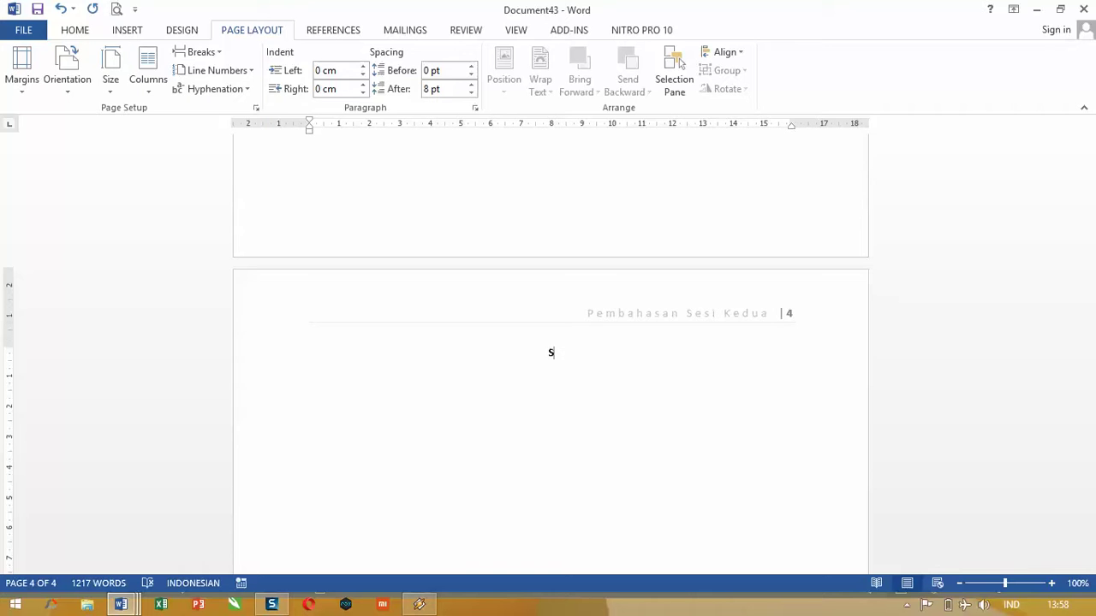
type("ESI KETIGA")
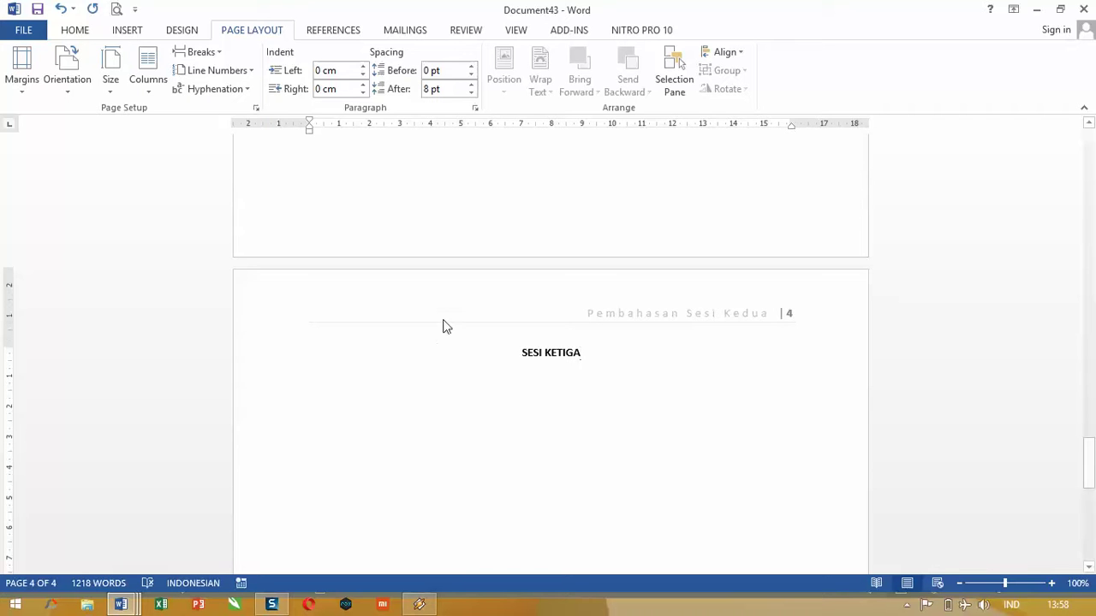
double_click(648, 308)
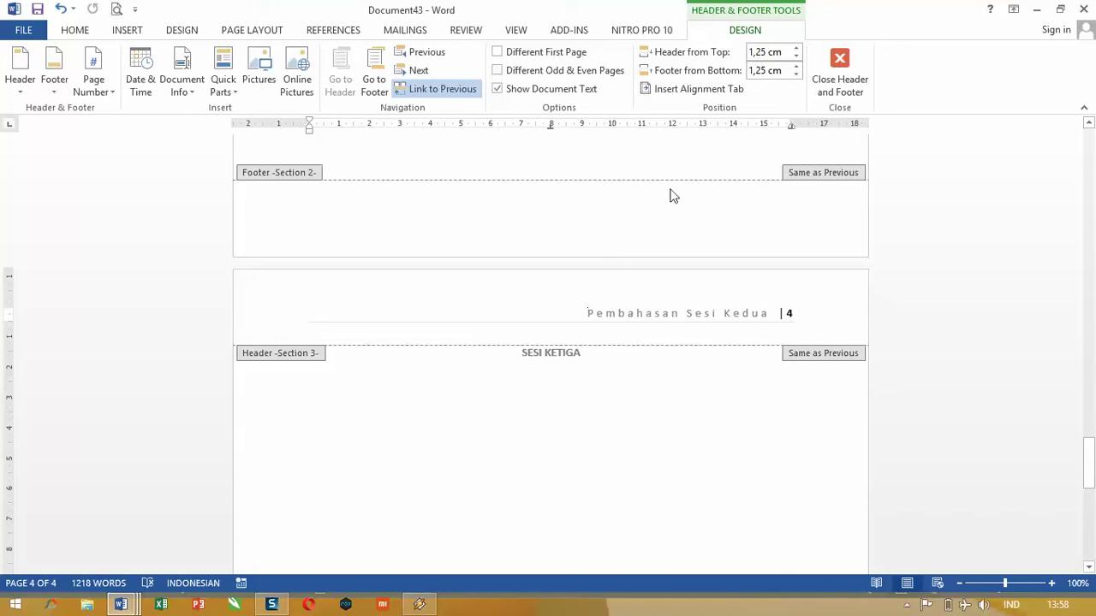
Unlink the section 3 header from section 2 and change its title to 'Pembahasan Sesi Ketiga'
left_click(420, 93)
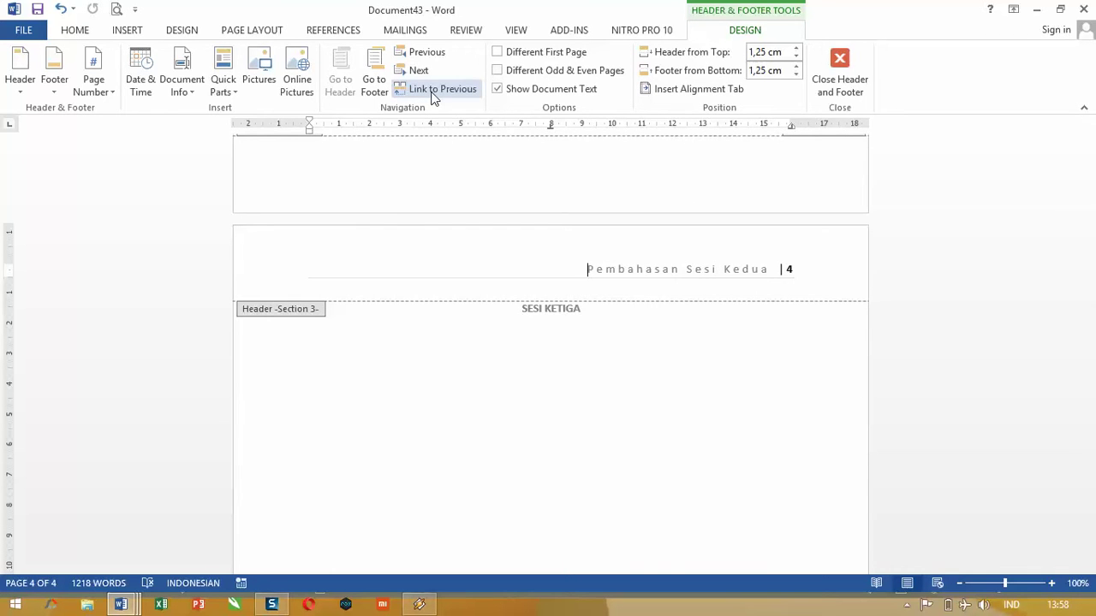
double_click(744, 270)
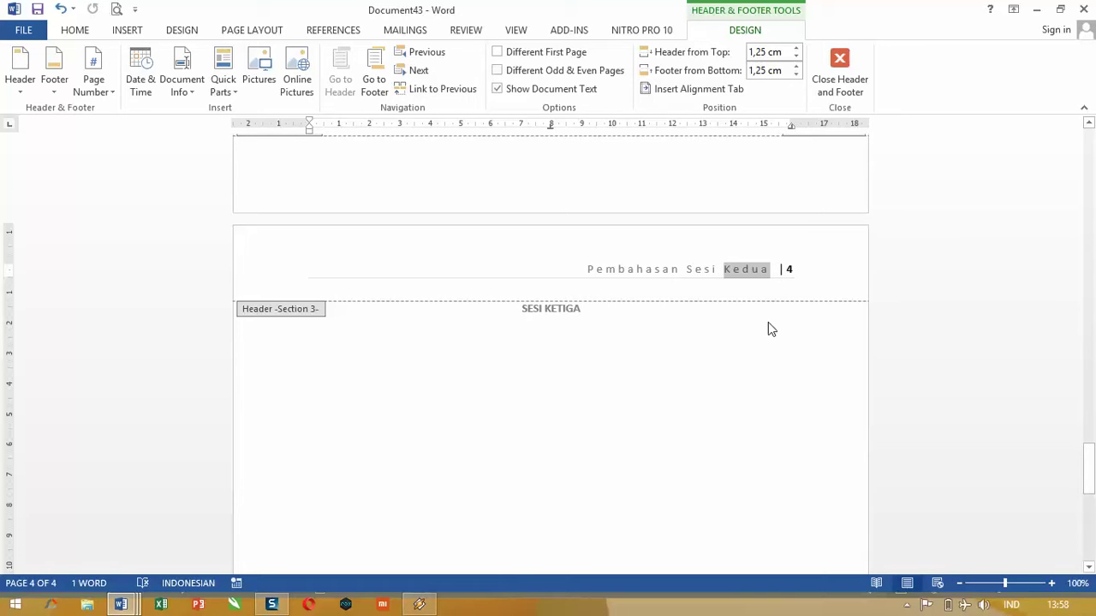
type("Ketiga")
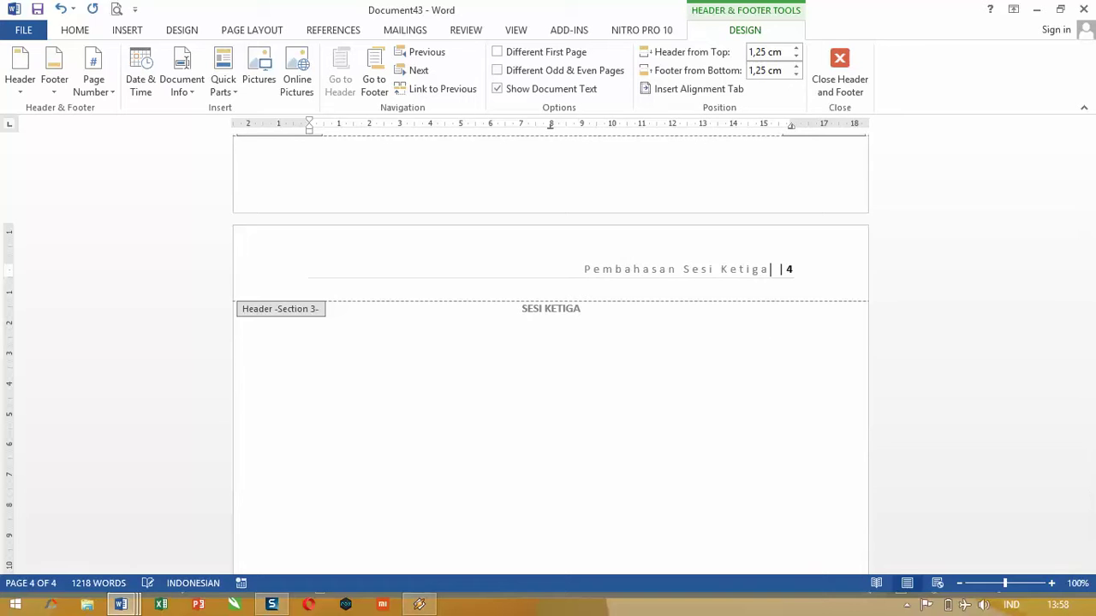
left_click(858, 73)
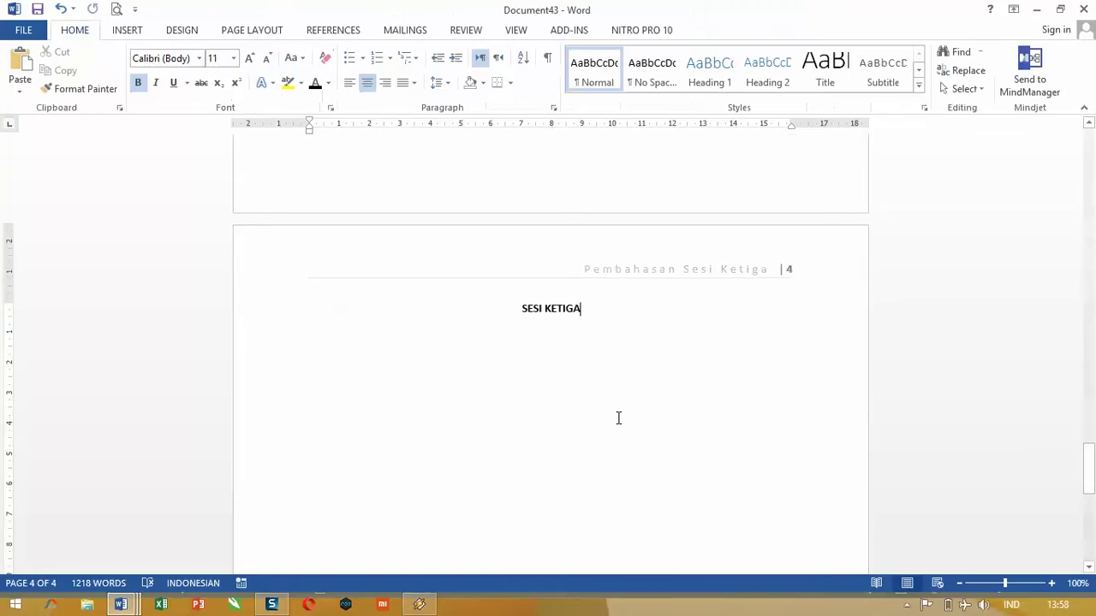
scroll(597, 389, "up", 15)
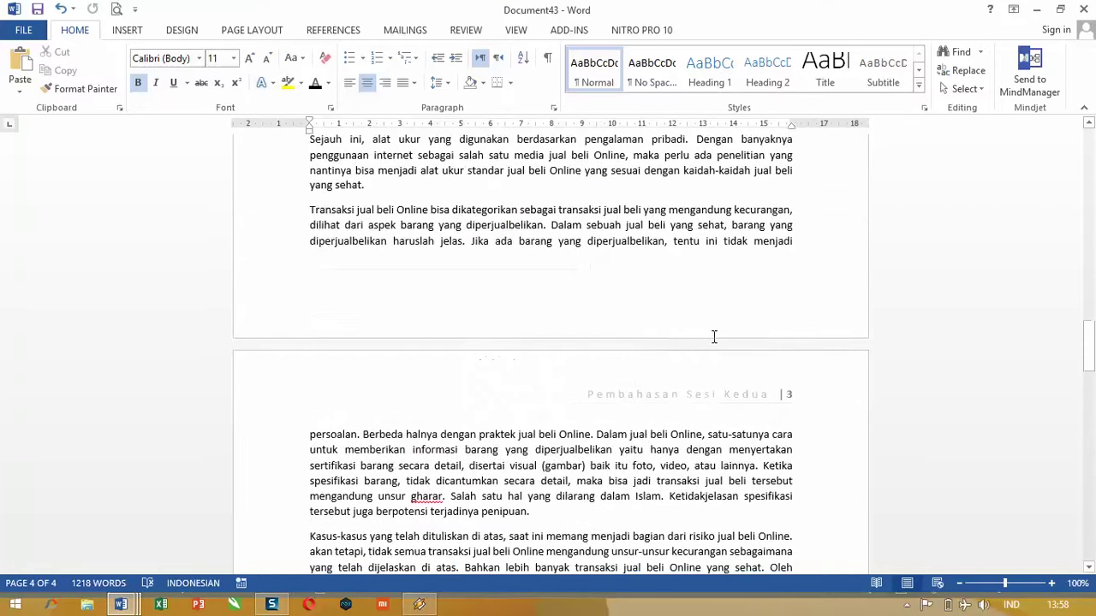
scroll(743, 398, "down", 15)
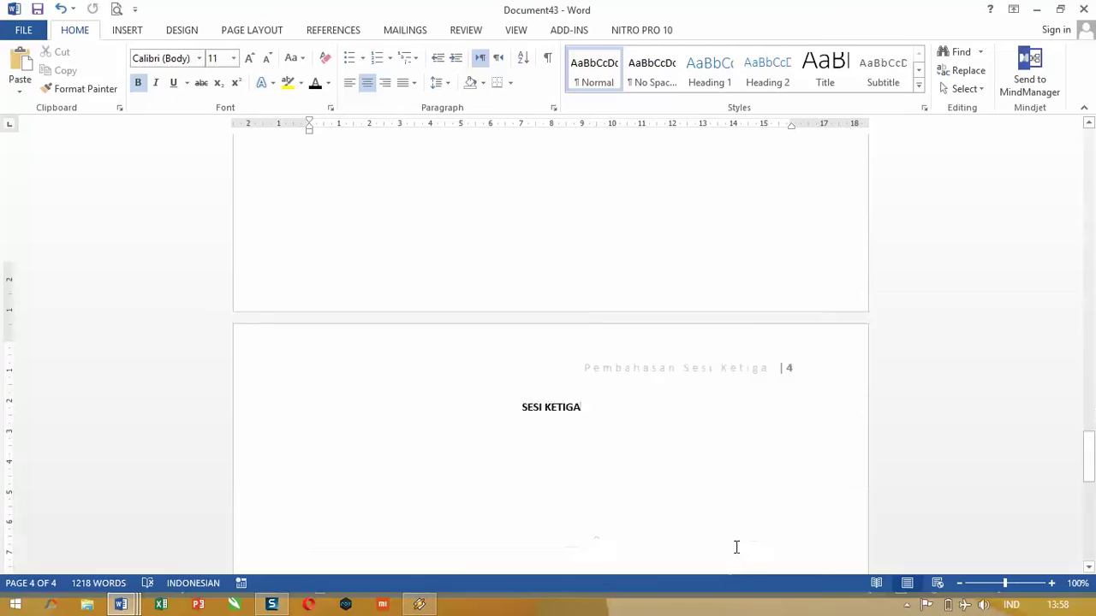
scroll(565, 291, "up", 15)
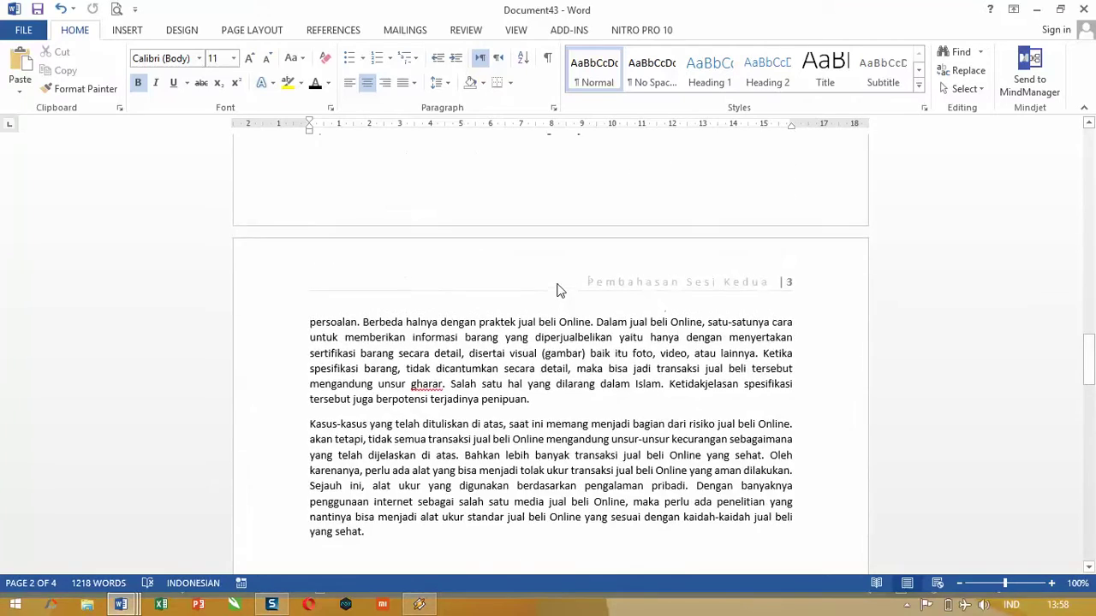
scroll(563, 280, "up", 15)
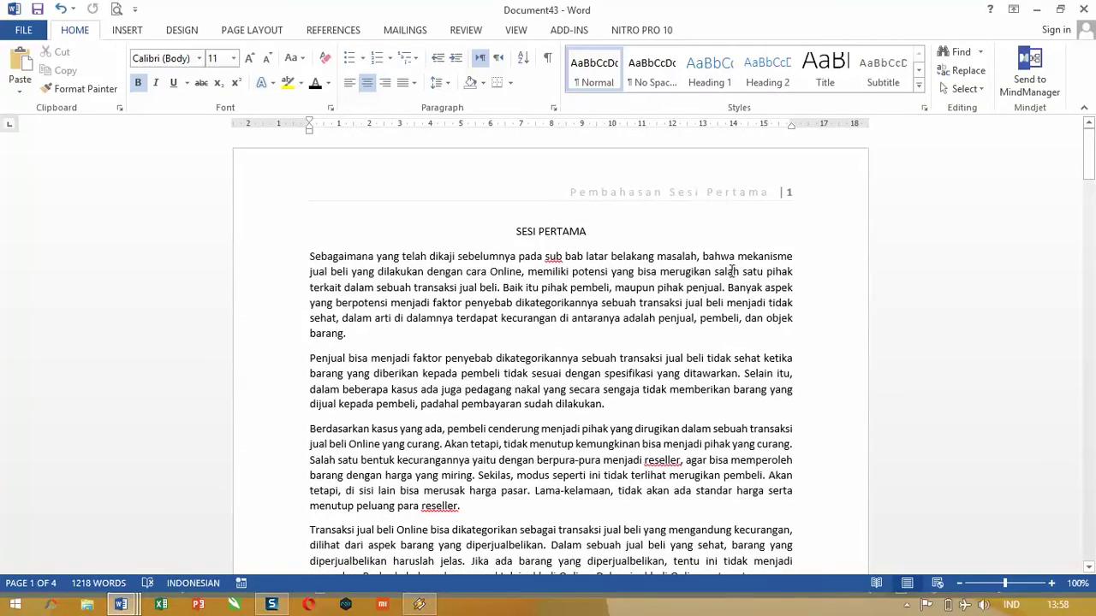
Copy the Berdasarkan and Transaksi paragraphs onto a new page after 'dilakukan.'
scroll(600, 351, "down", 6)
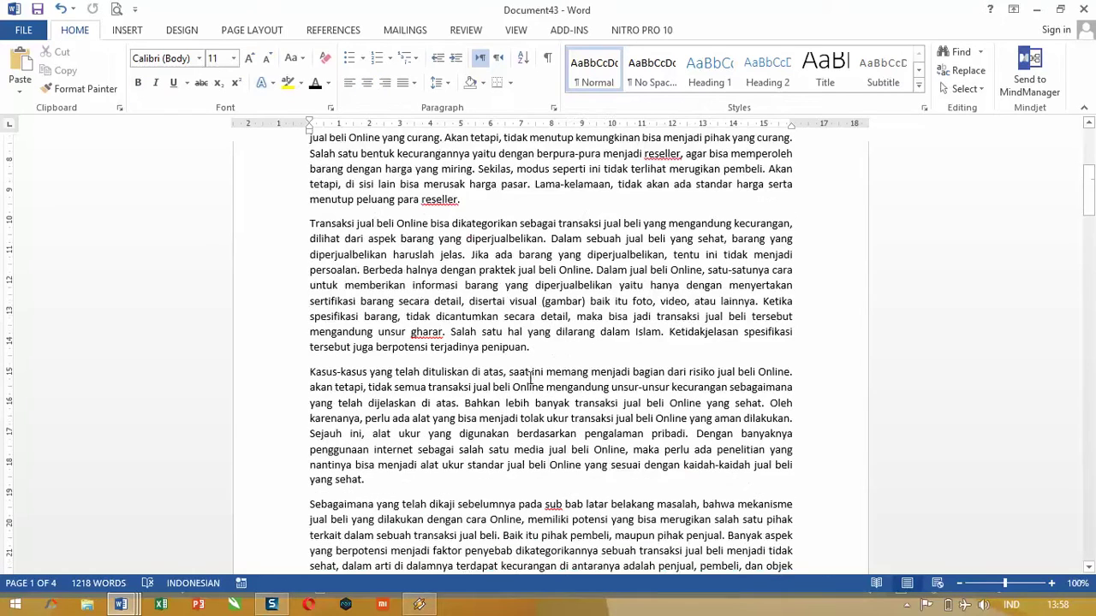
left_click(651, 349, "shift")
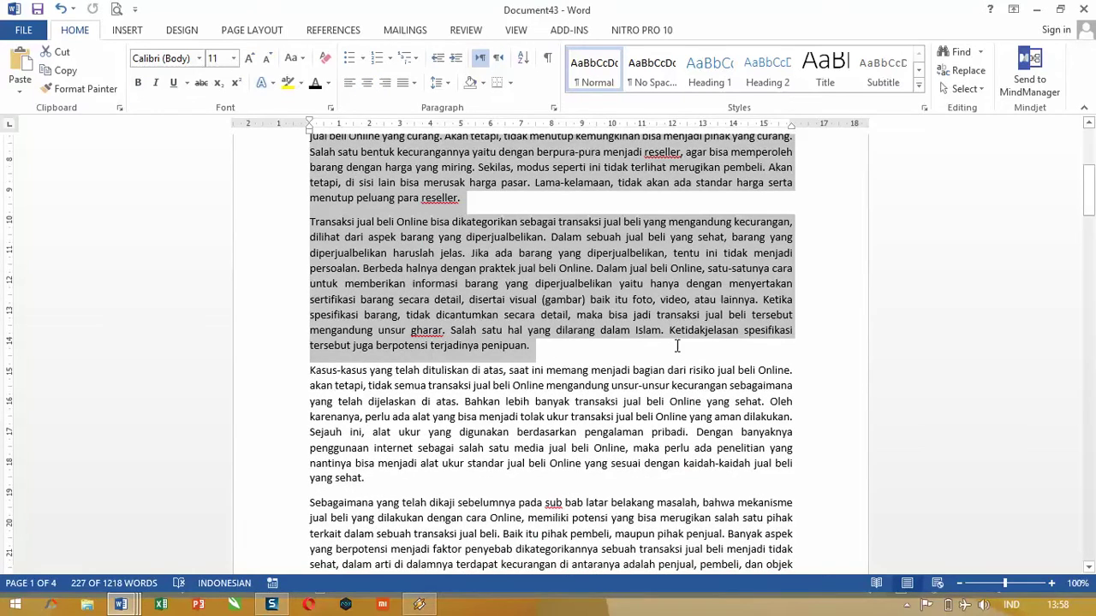
scroll(676, 346, "down", 15)
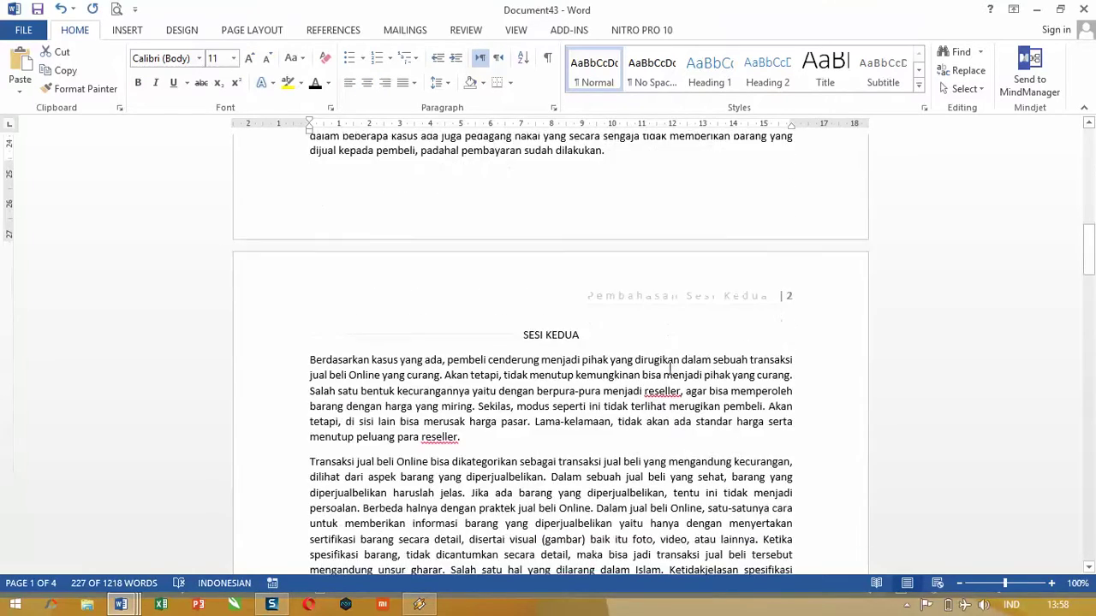
scroll(646, 281, "up", 5)
left_click(720, 253)
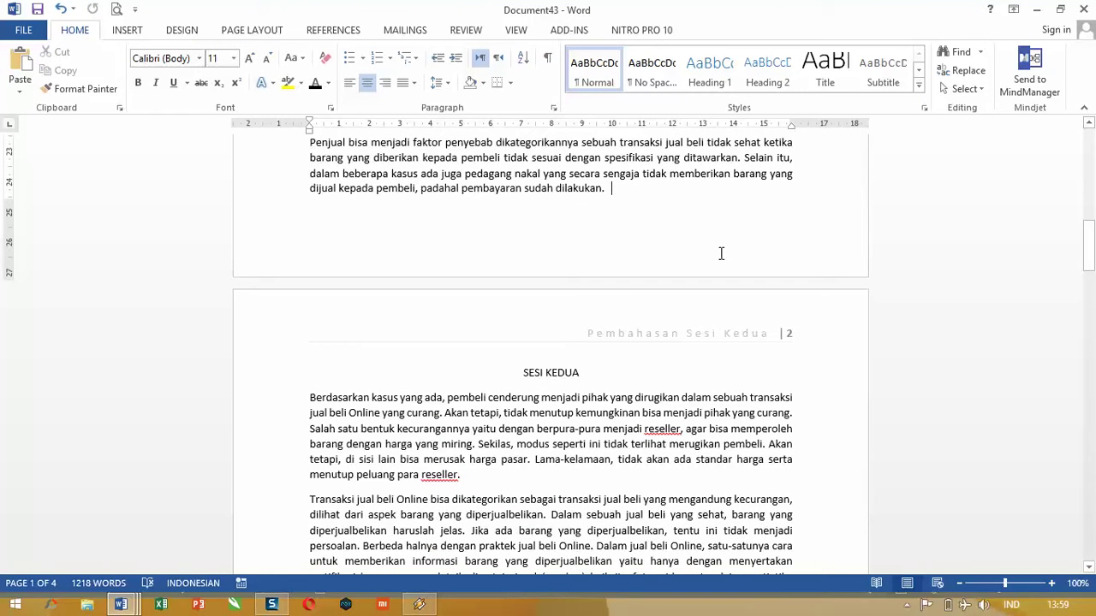
key("ctrl+Return")
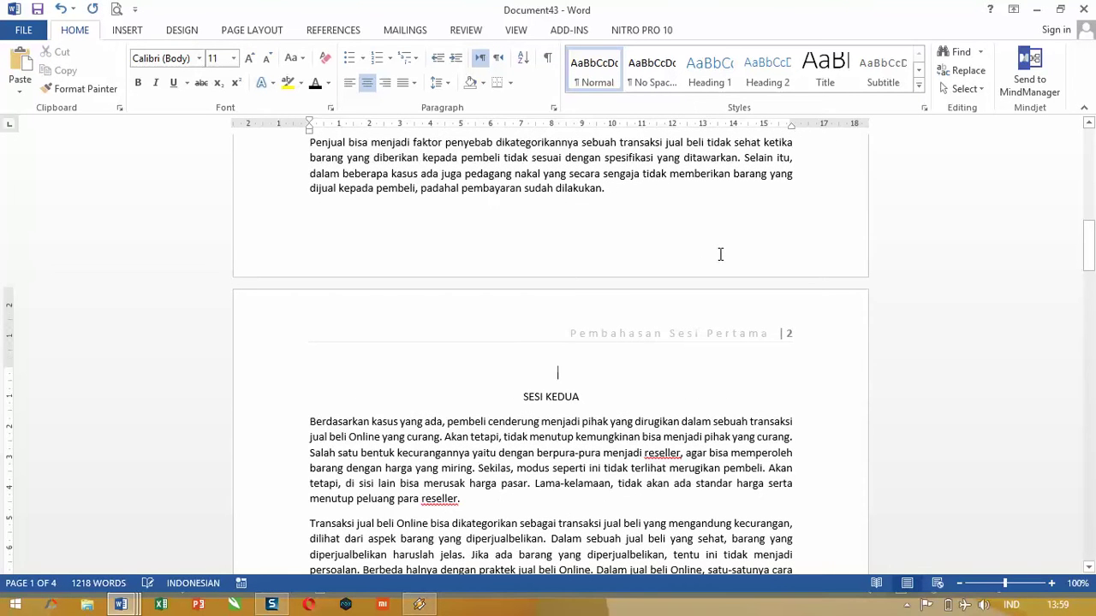
key("ctrl+v")
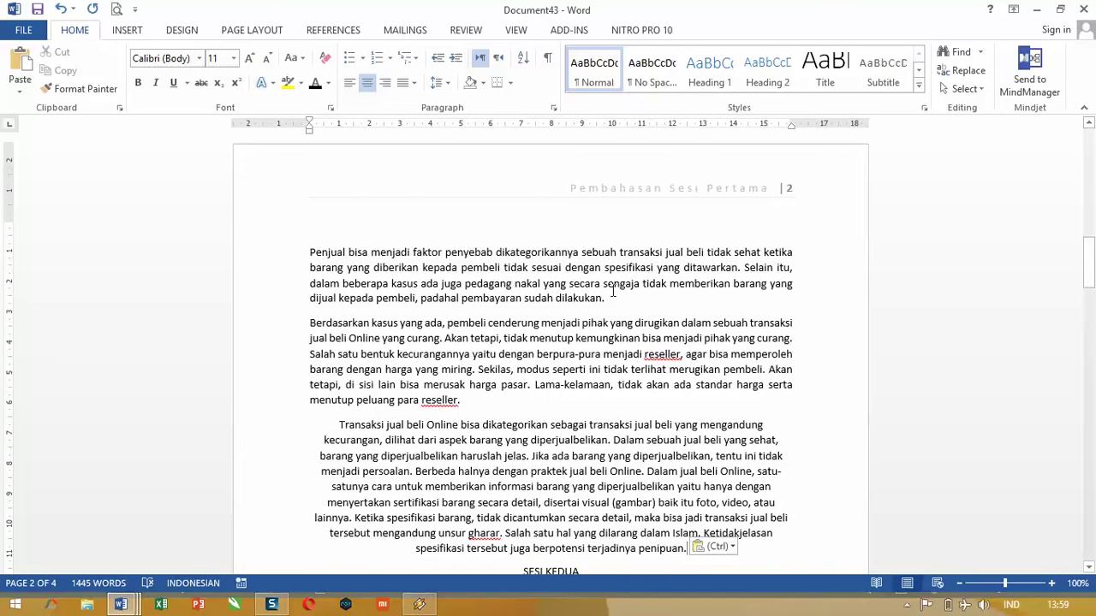
Insert a page break so SESI KEDUA starts on a fresh page
scroll(613, 291, "down", 4)
left_click(524, 379)
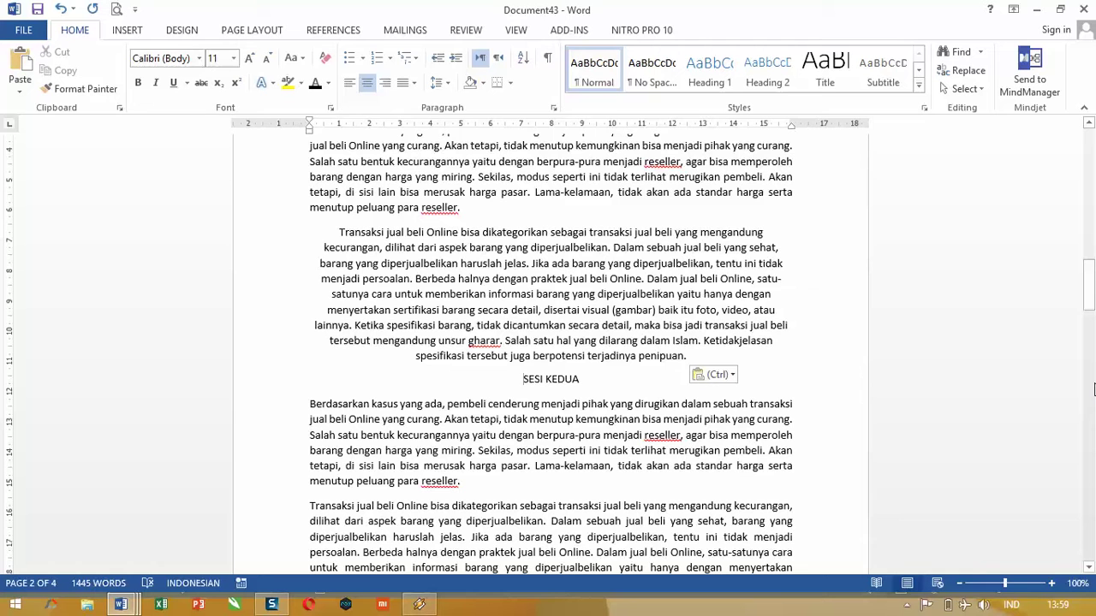
key("ctrl+Return")
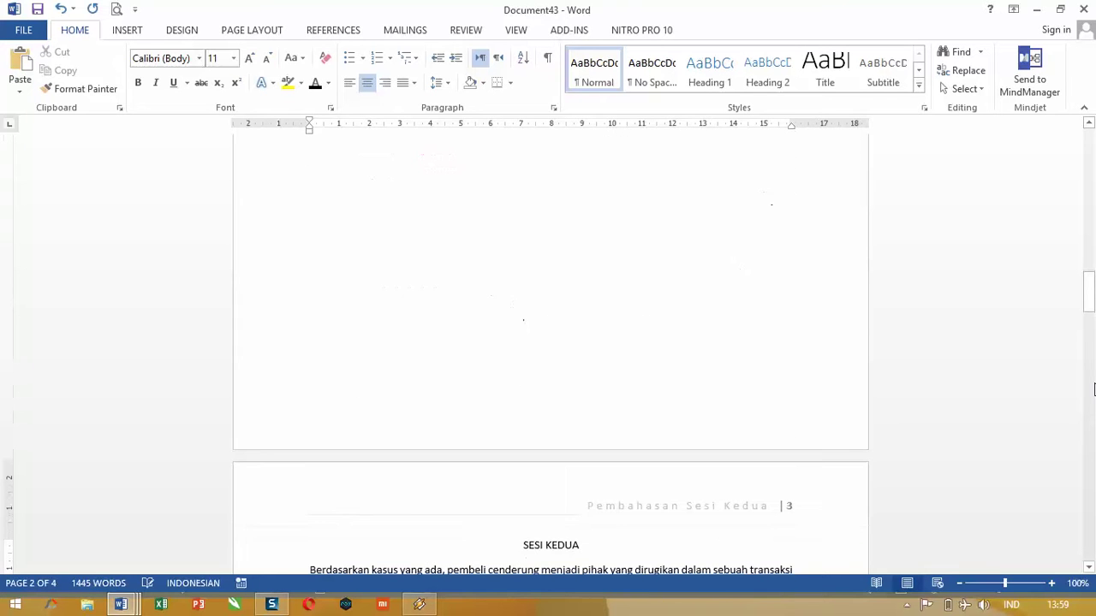
scroll(733, 440, "up", 18)
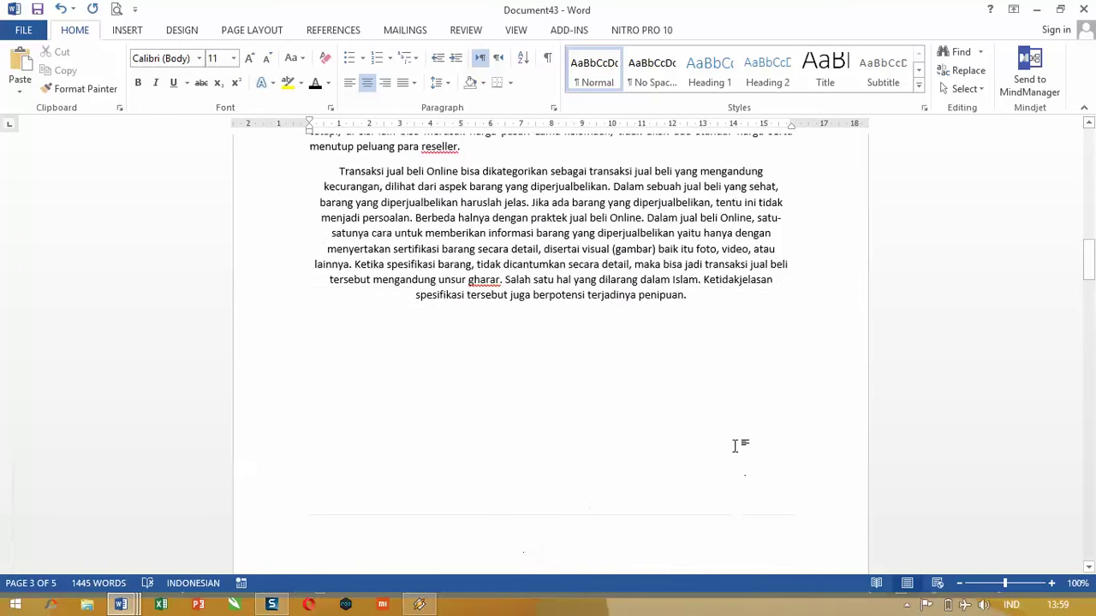
scroll(707, 363, "down", 3)
scroll(719, 394, "down", 9)
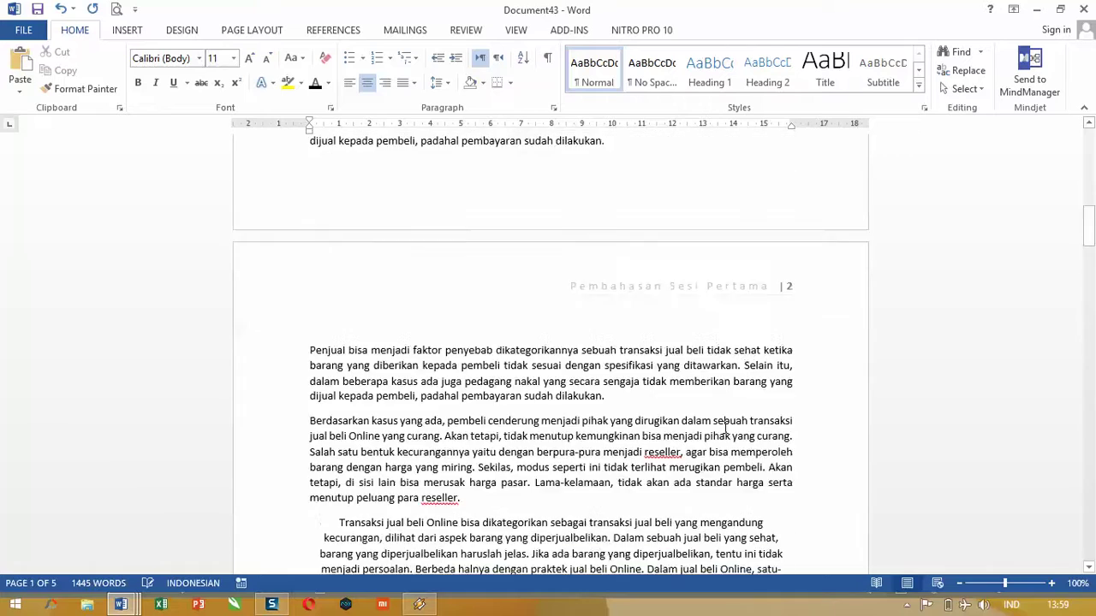
scroll(599, 228, "up", 10)
scroll(600, 228, "up", 5)
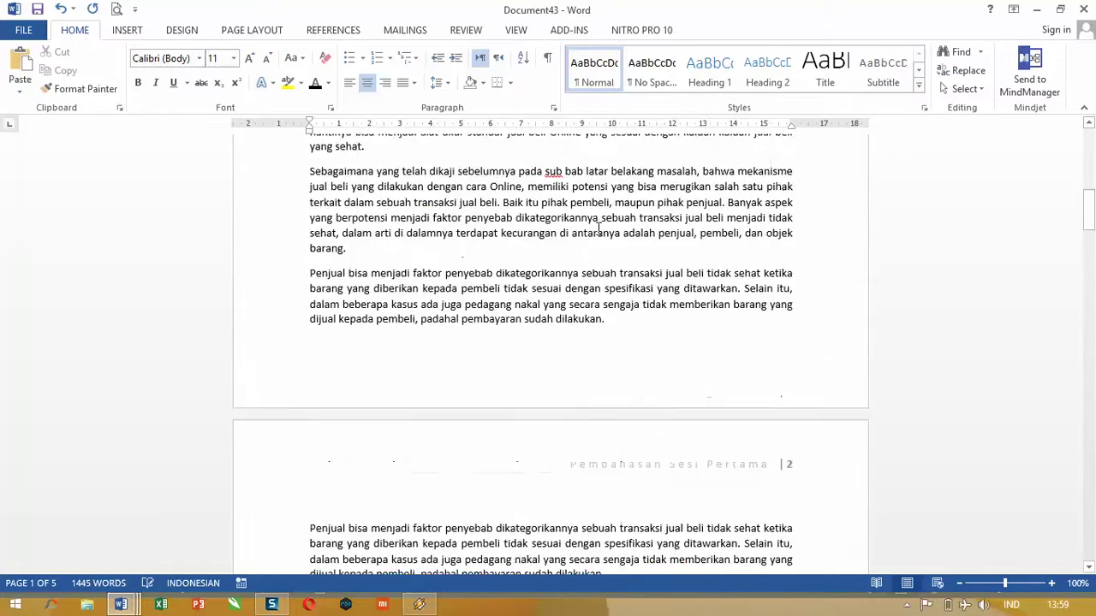
scroll(597, 237, "down", 7)
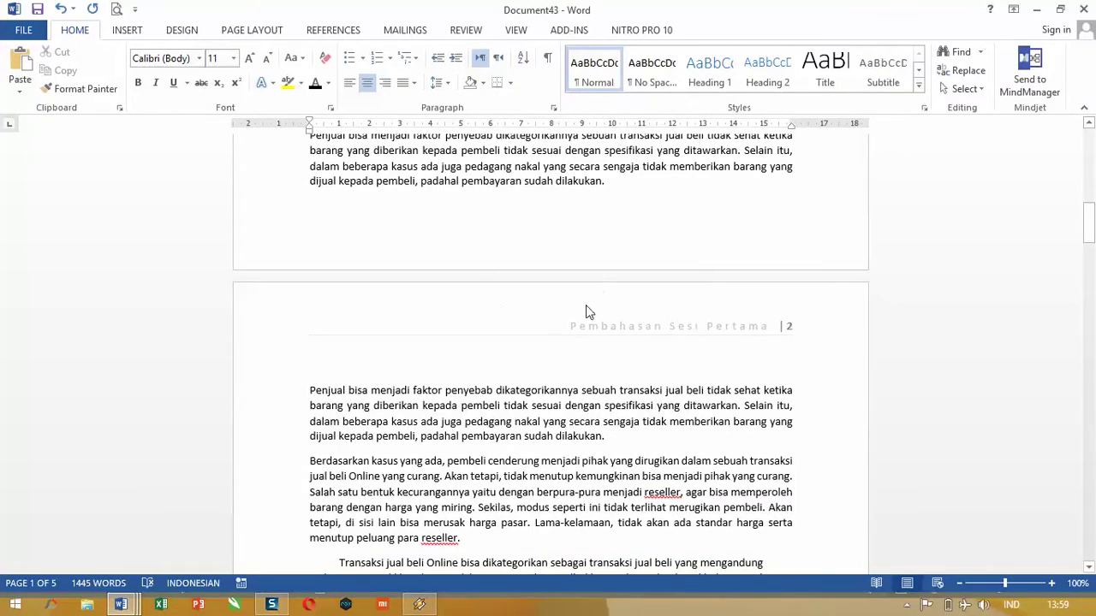
scroll(586, 313, "up", 17)
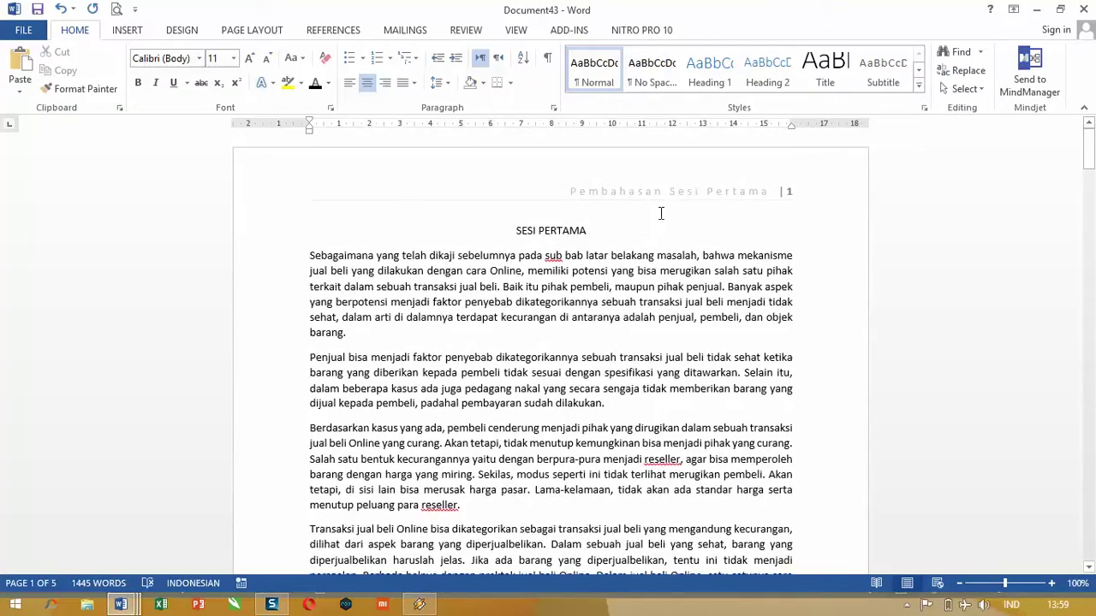
scroll(660, 213, "down", 20)
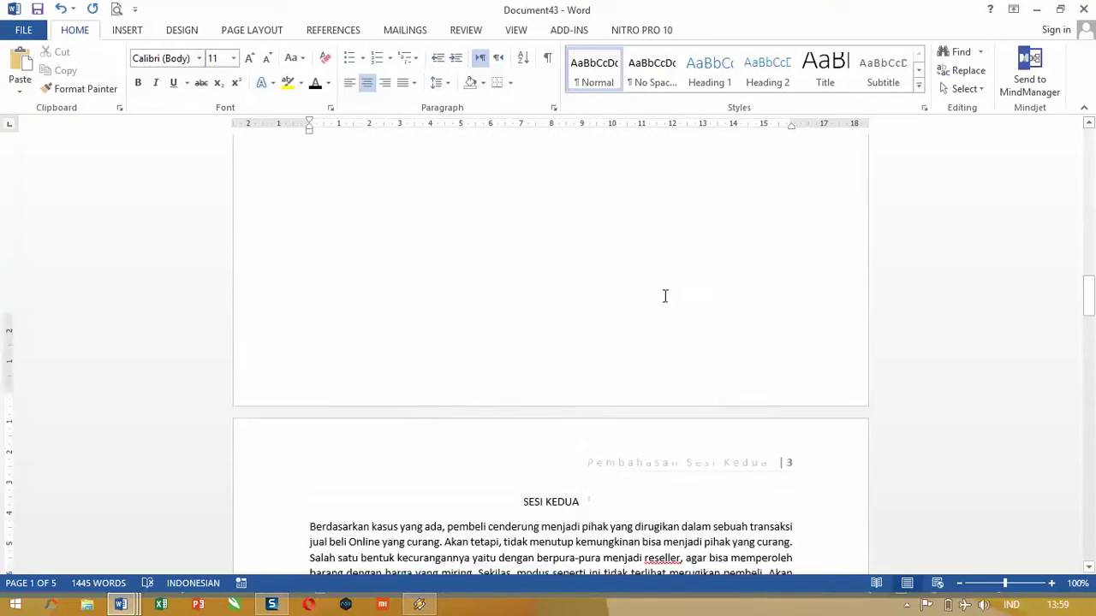
scroll(530, 304, "down", 5)
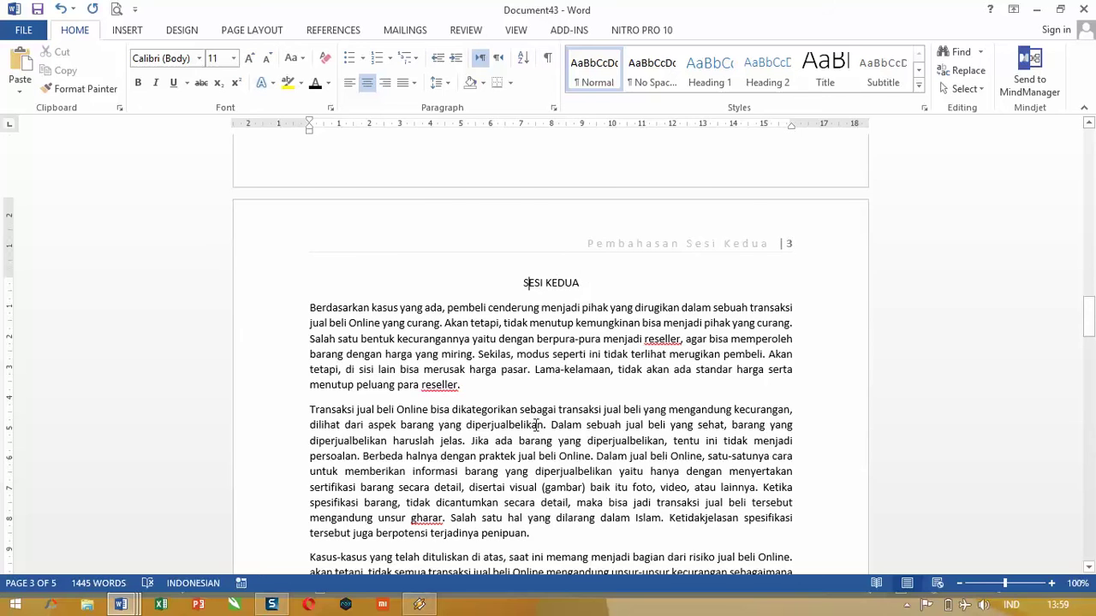
scroll(537, 424, "down", 18)
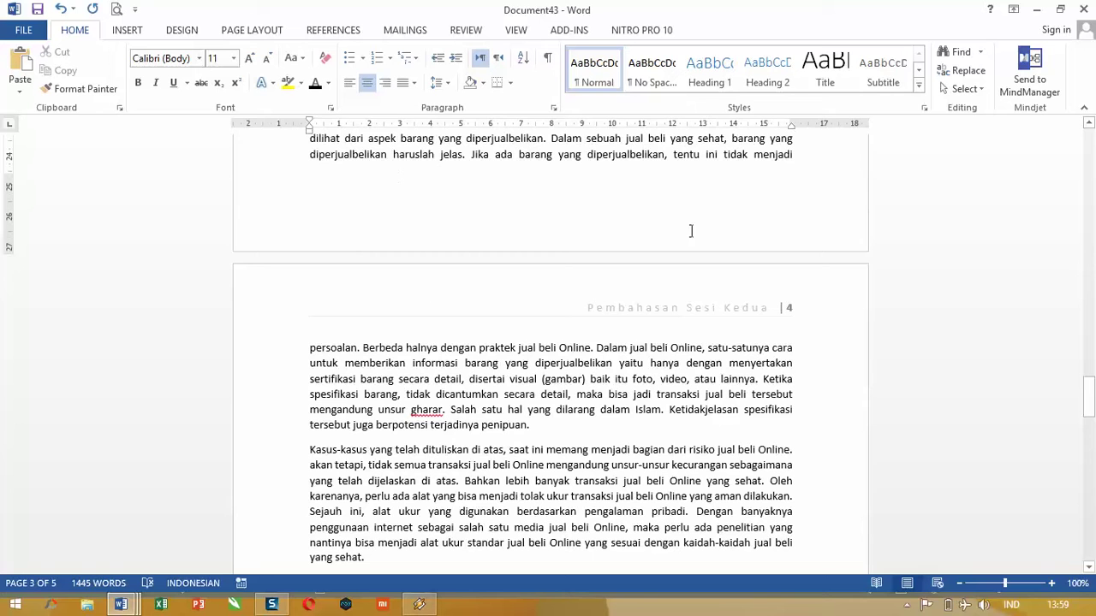
double_click(552, 285)
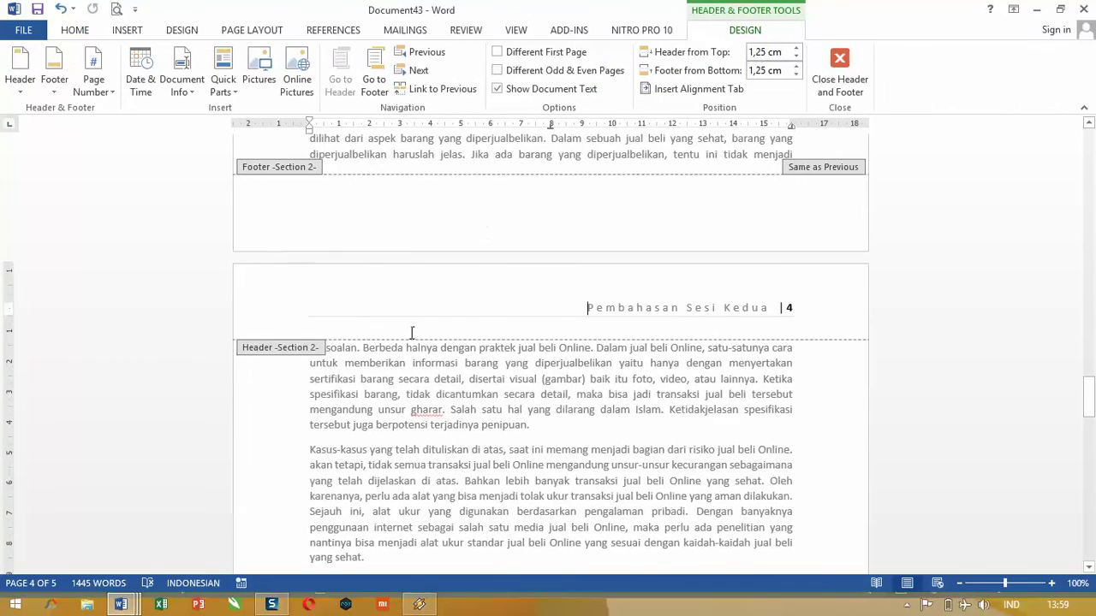
scroll(411, 333, "up", 6)
scroll(411, 308, "up", 15)
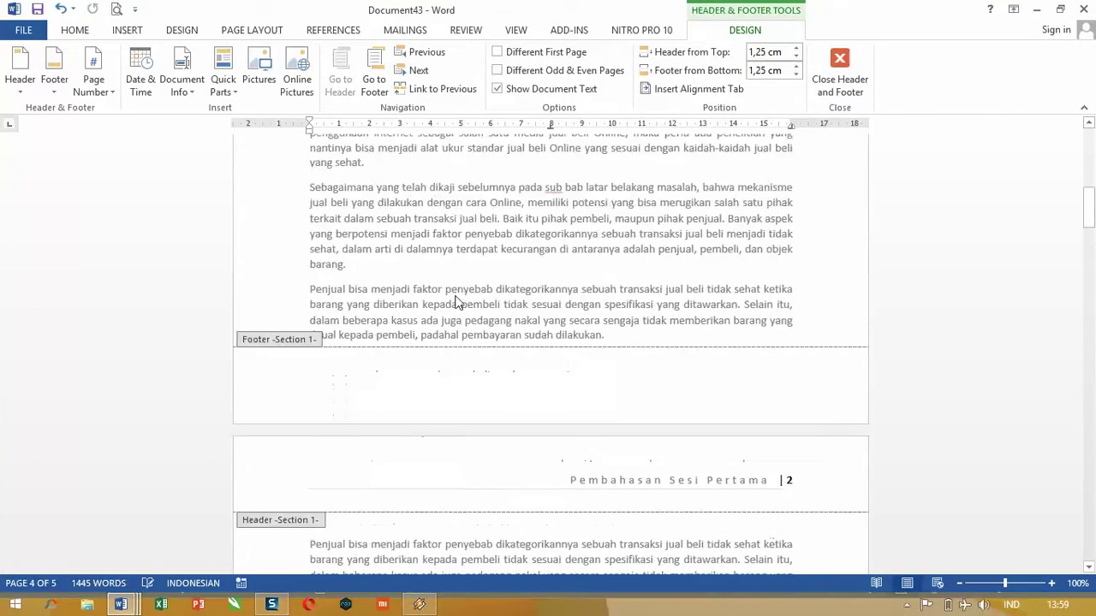
scroll(457, 297, "up", 10)
scroll(366, 300, "down", 10)
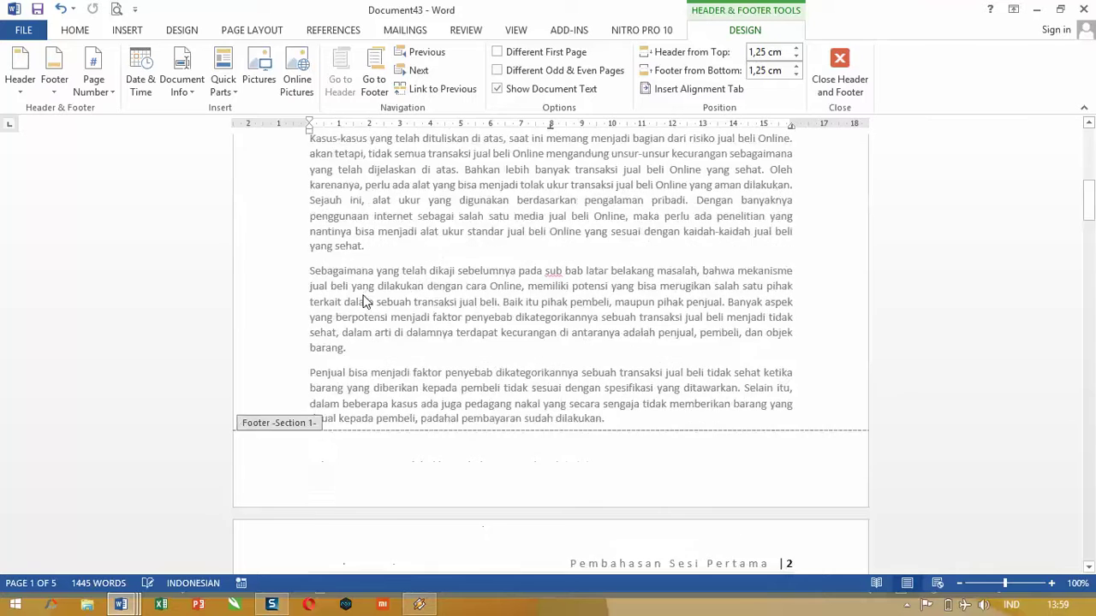
scroll(366, 299, "down", 15)
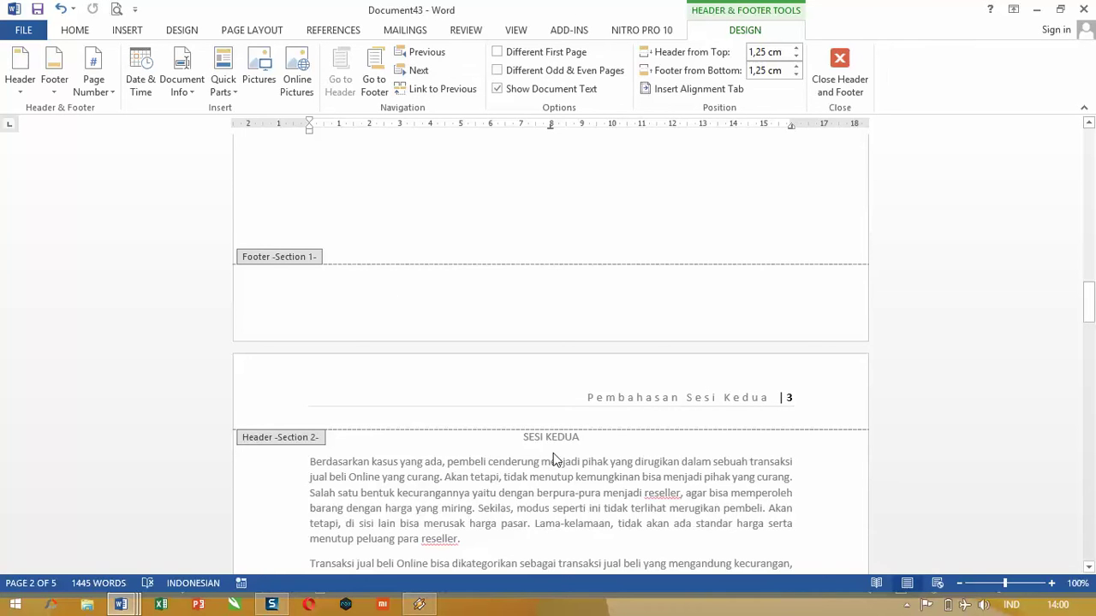
scroll(344, 294, "down", 4)
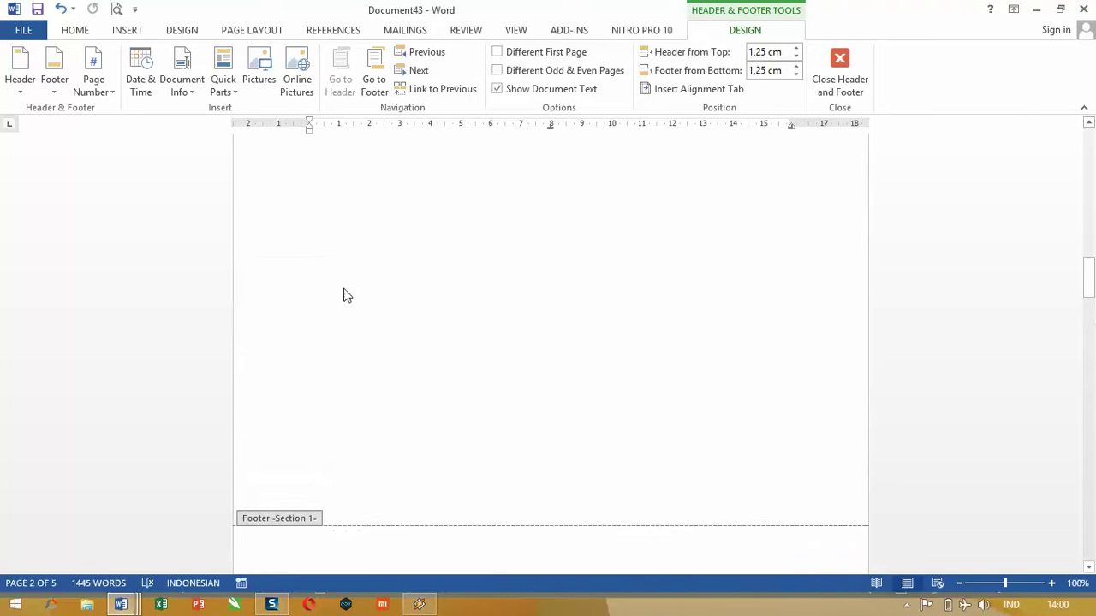
scroll(344, 291, "down", 3)
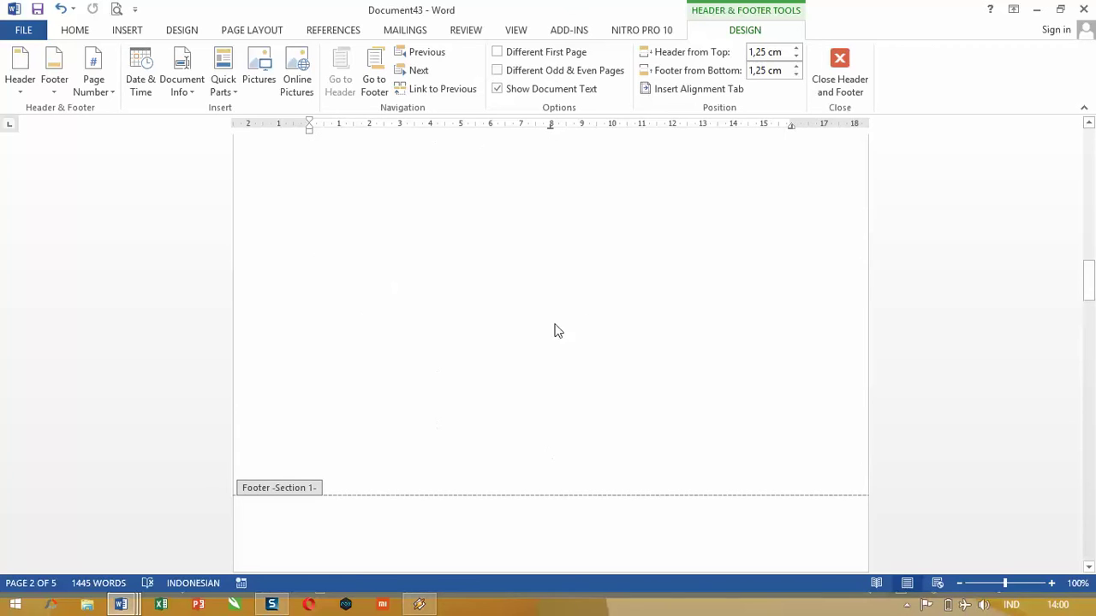
scroll(591, 463, "down", 1)
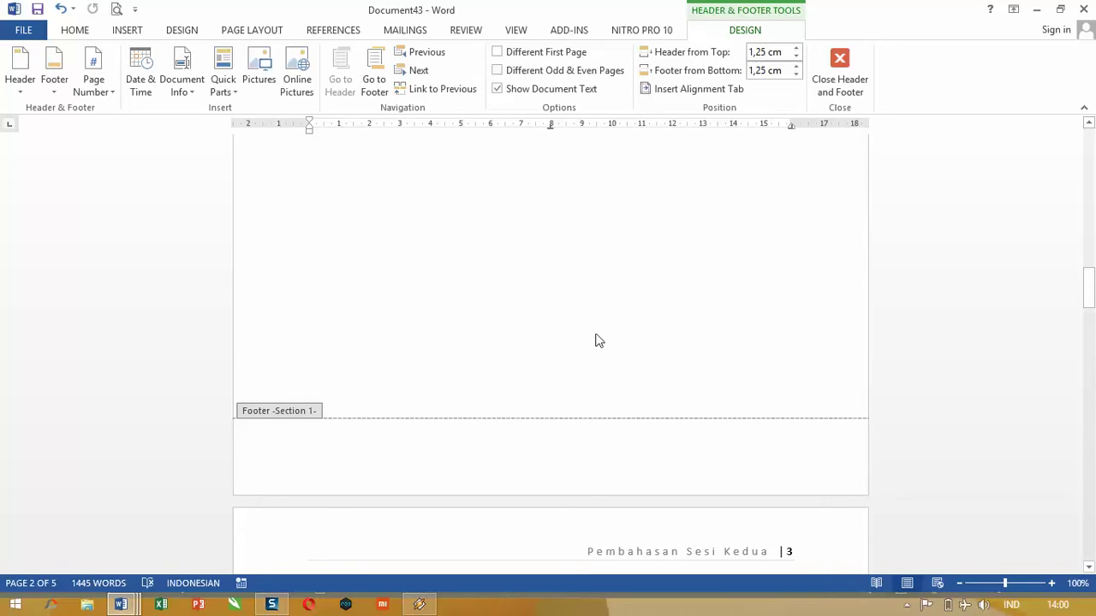
left_click(837, 70)
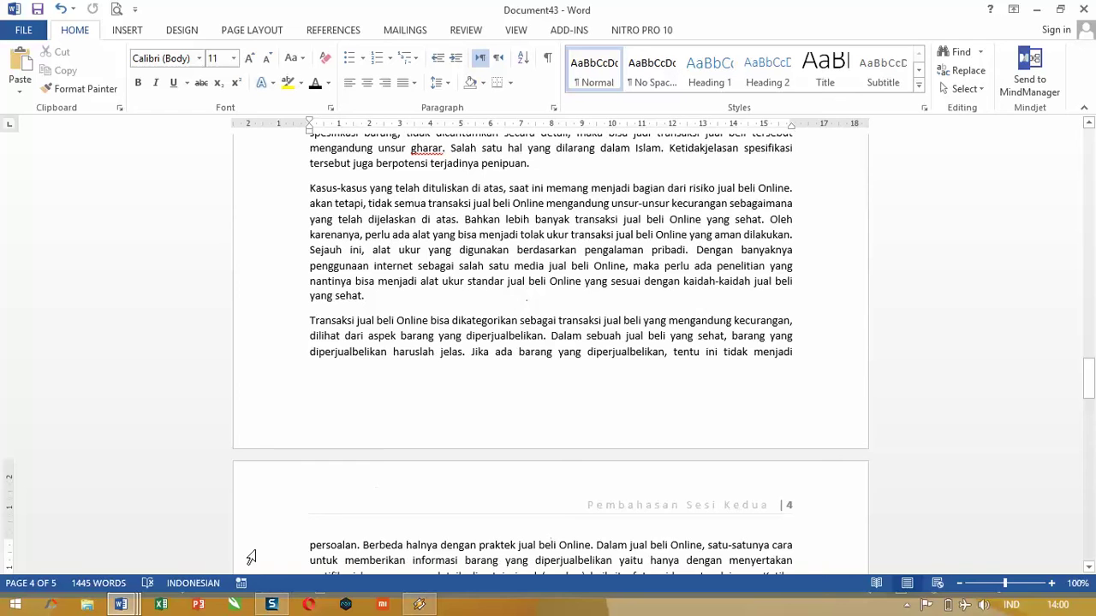
Bring up the OPENING VIDEO TUTORIAL PANDUAN OPS document from the taskbar
mouse_move(125, 604)
left_click(313, 552)
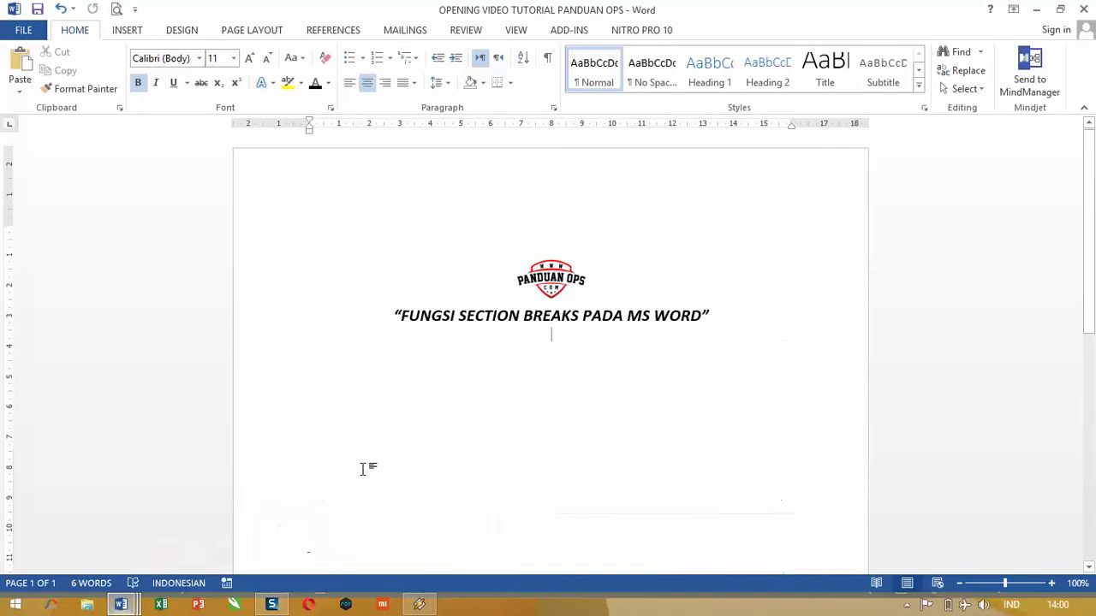